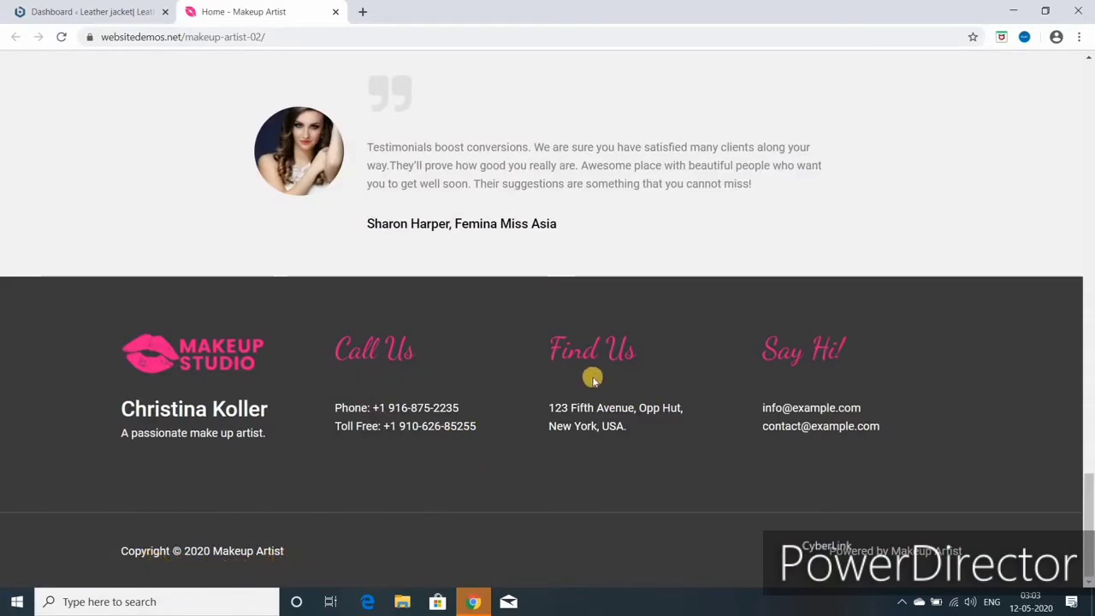
Step: Go back to the top of the Makeup Artist home page and open its About page
scroll(592, 379, "up", 7)
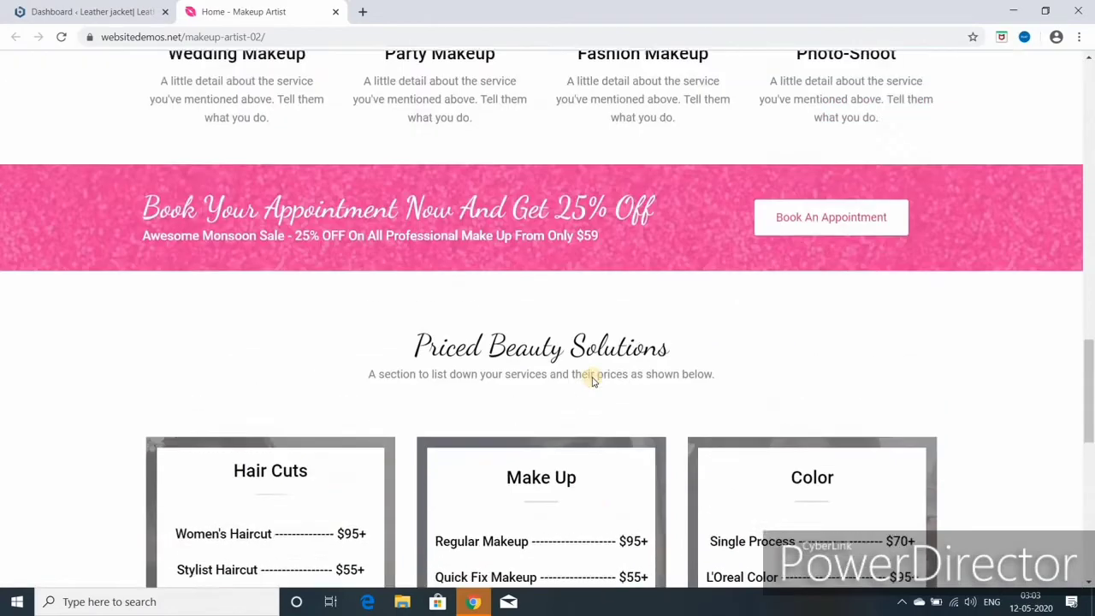
scroll(590, 376, "up", 15)
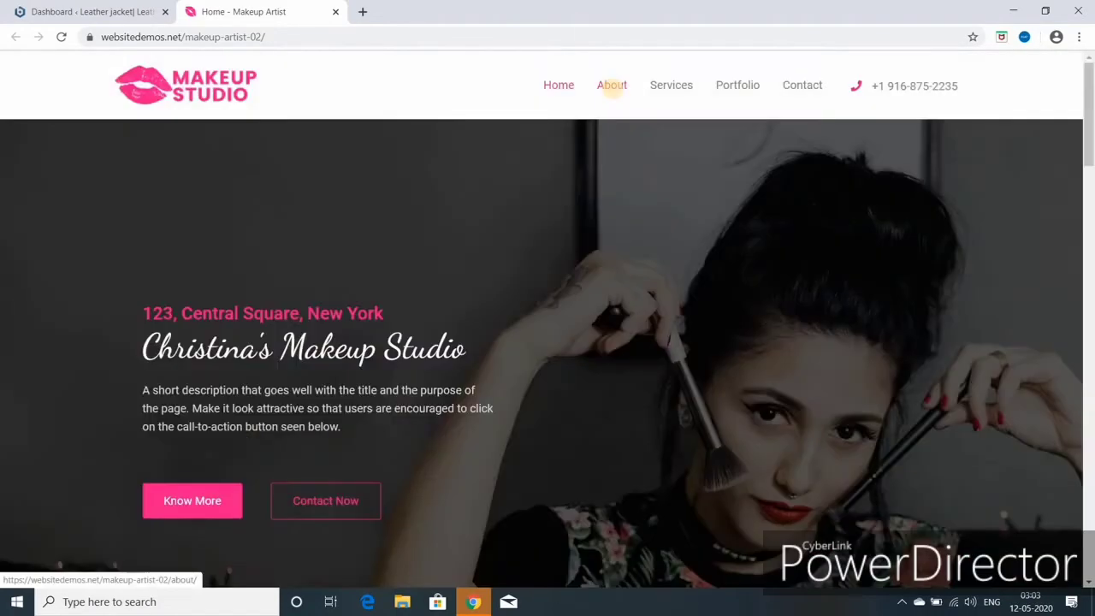
left_click(611, 86)
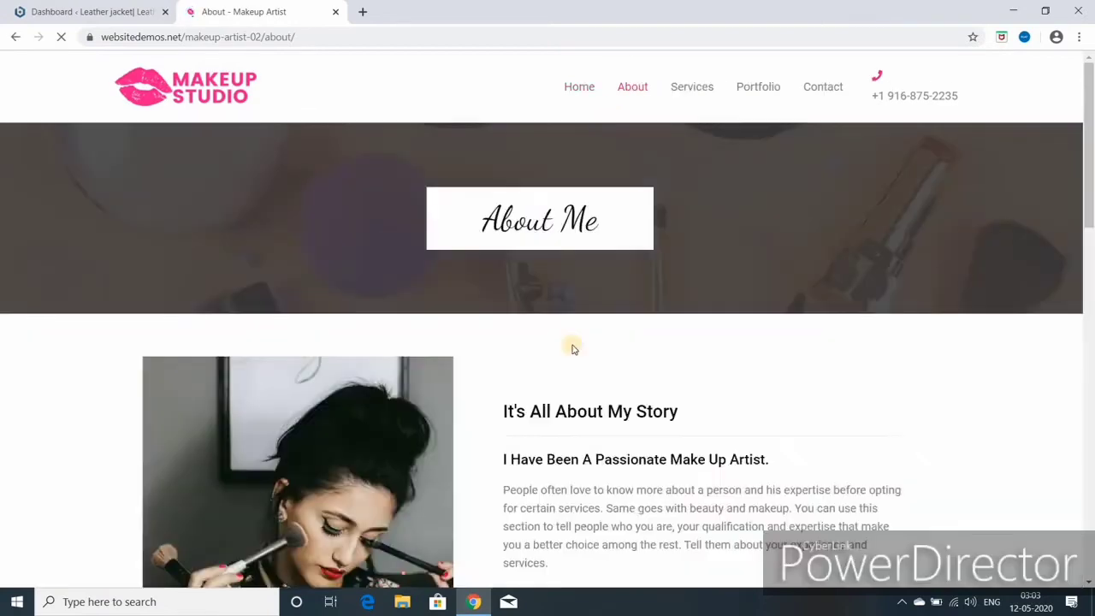
Step: Browse the demo's Services page
left_click(672, 86)
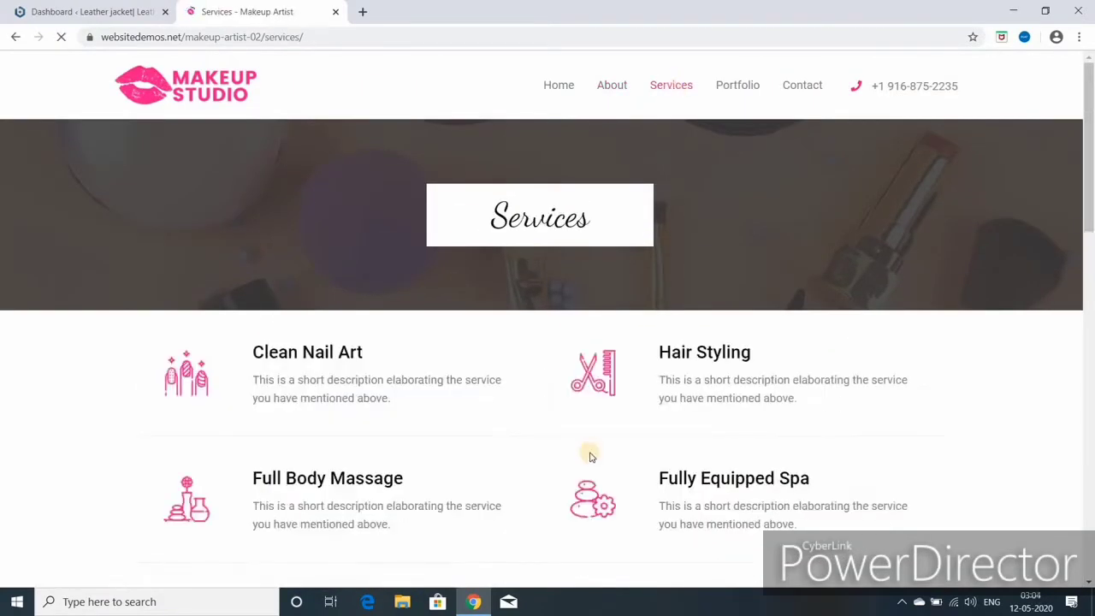
scroll(588, 456, "down", 2)
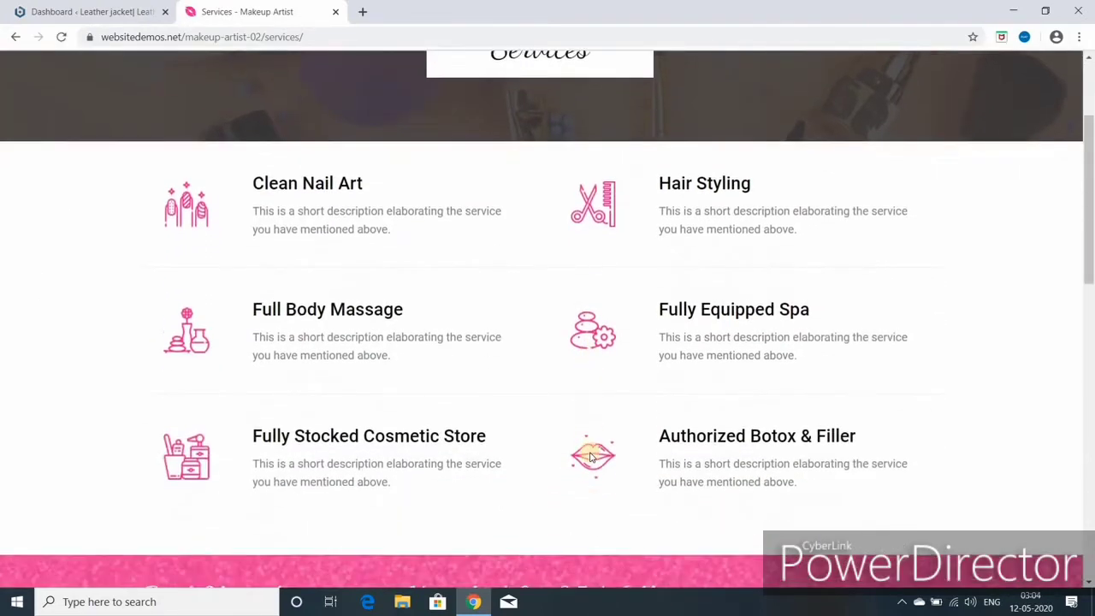
scroll(682, 310, "up", 2)
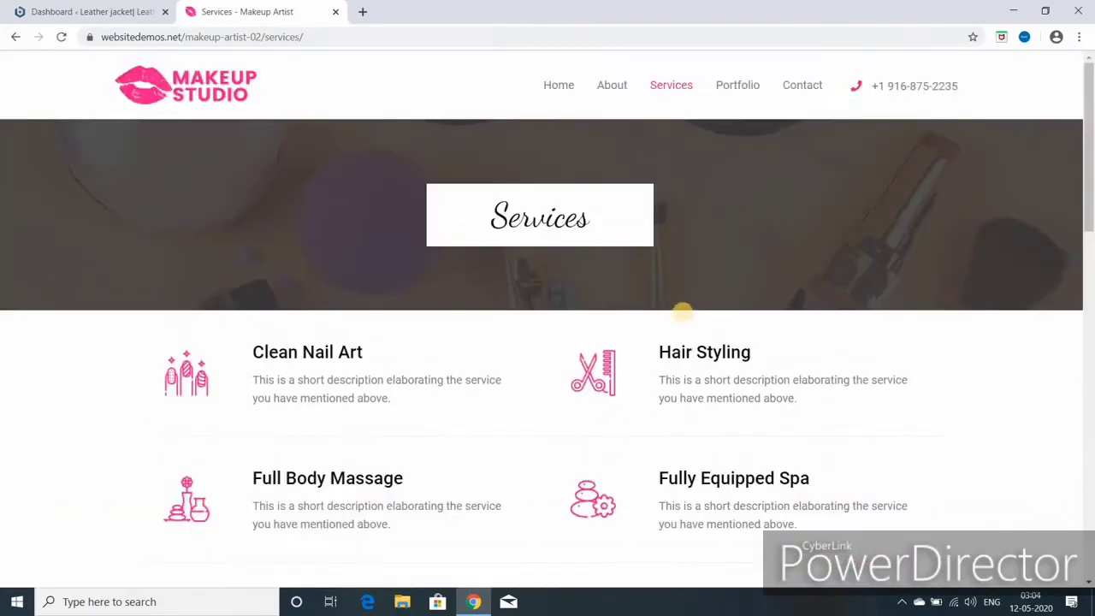
Step: Browse the Portfolio and Contact pages, then close the demo tab
left_click(726, 95)
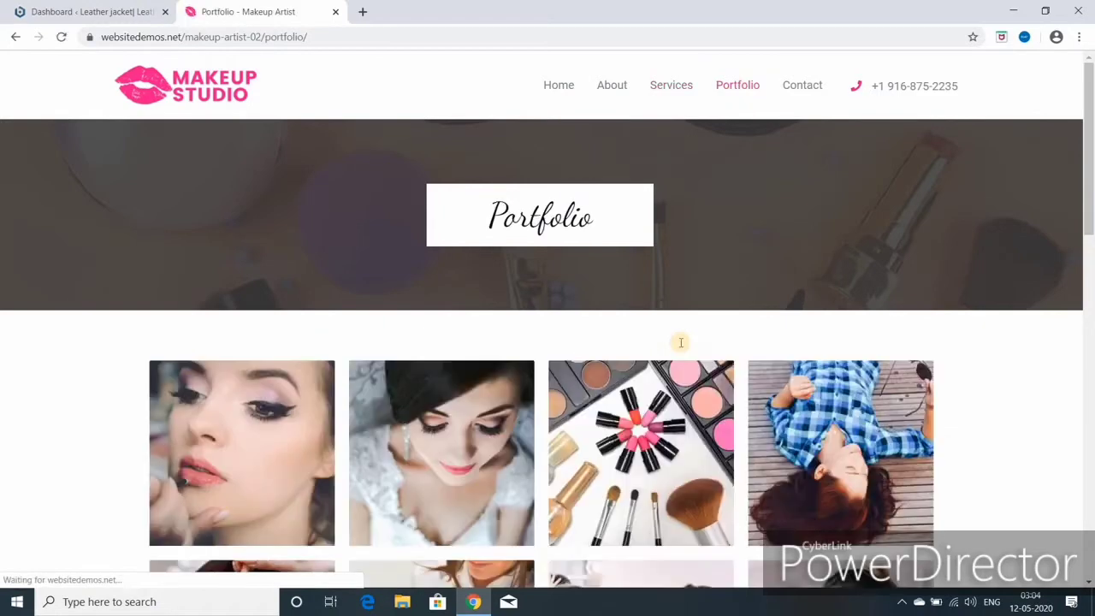
scroll(670, 387, "down", 5)
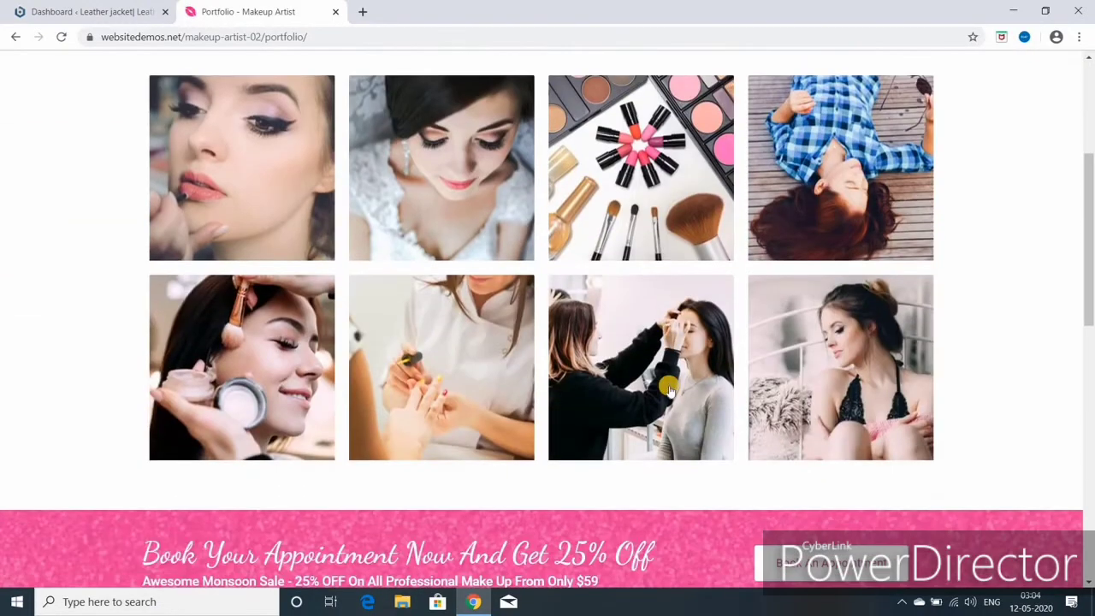
scroll(669, 389, "down", 7)
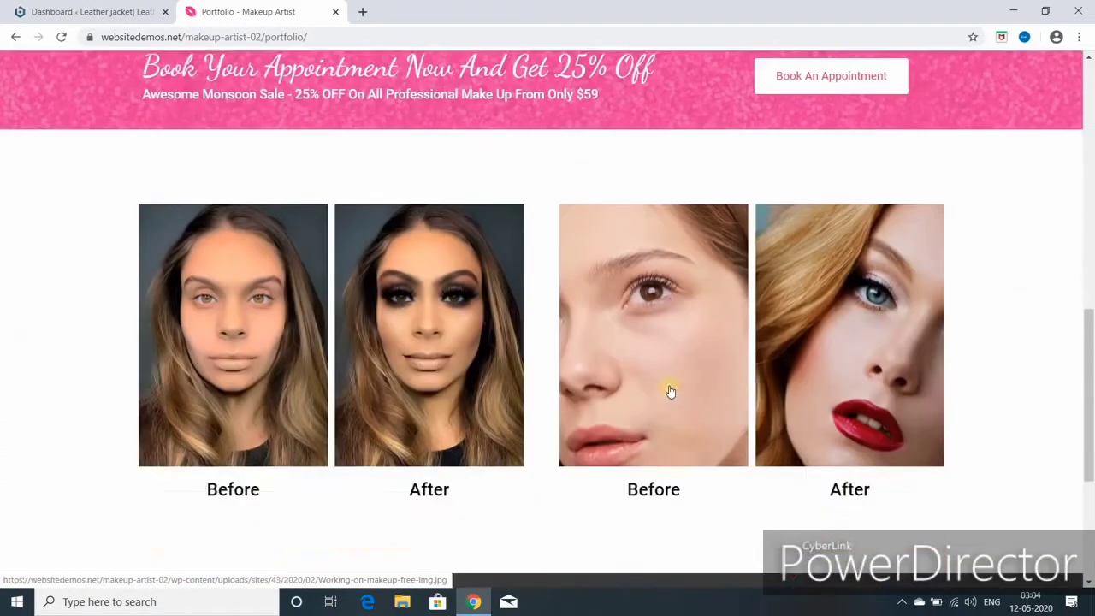
scroll(669, 389, "up", 11)
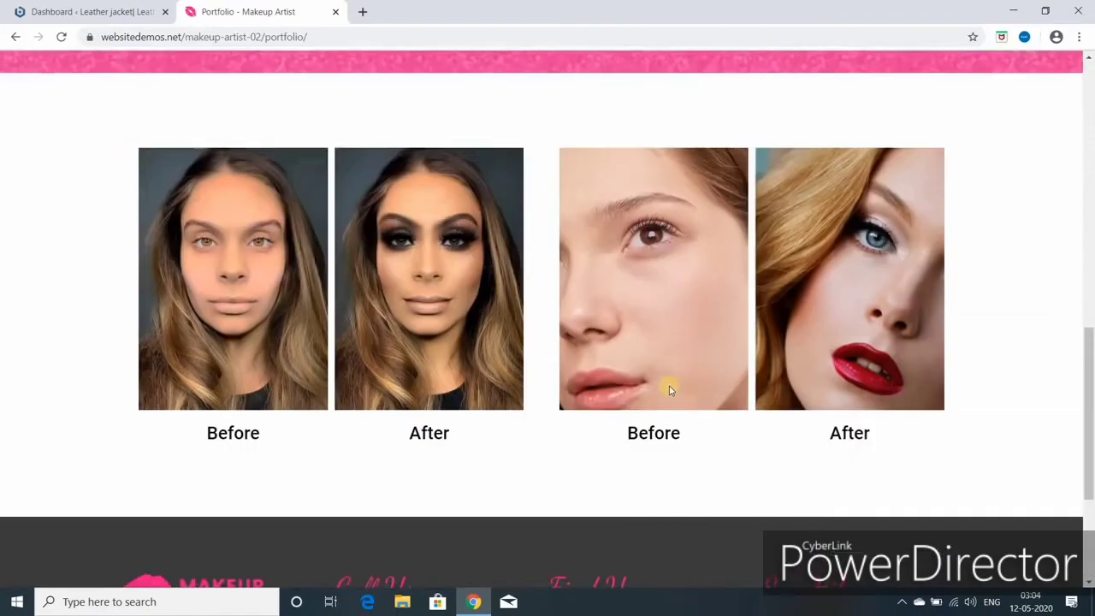
scroll(670, 389, "up", 3)
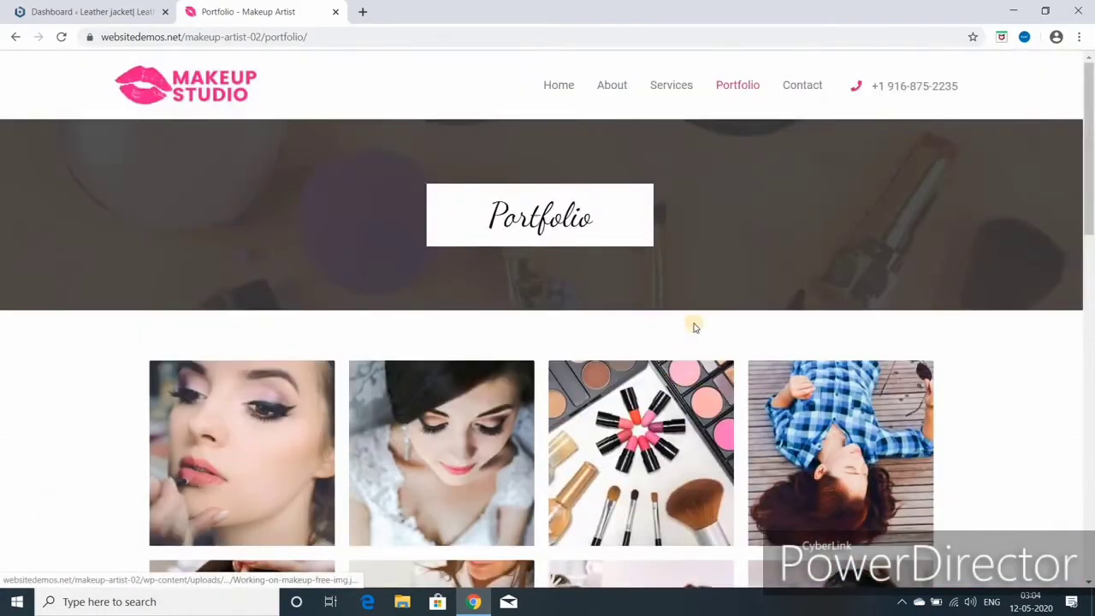
left_click(800, 89)
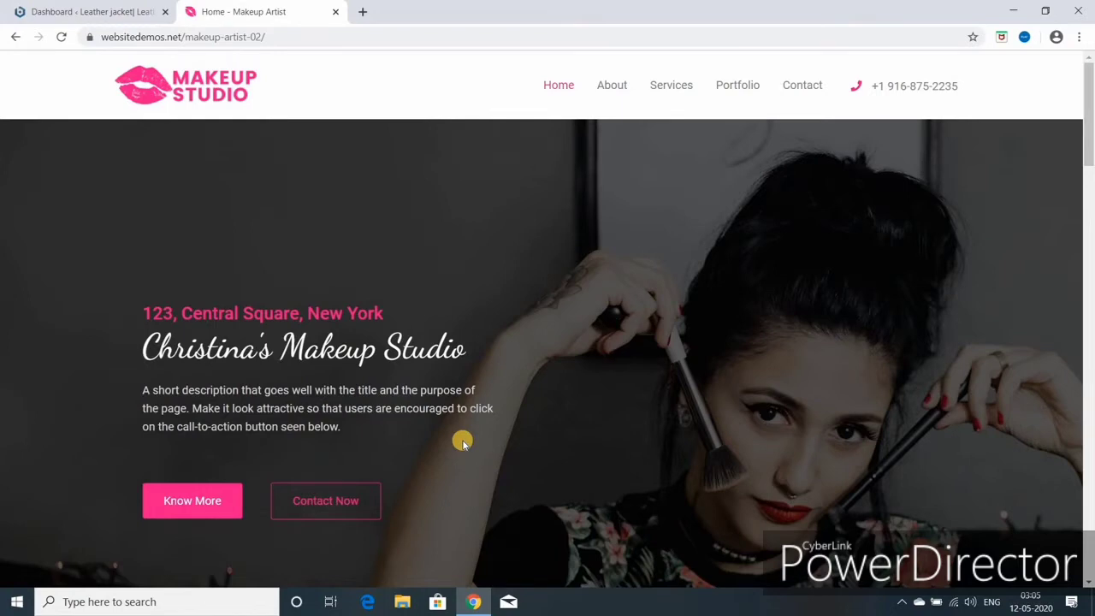
key("ctrl+w")
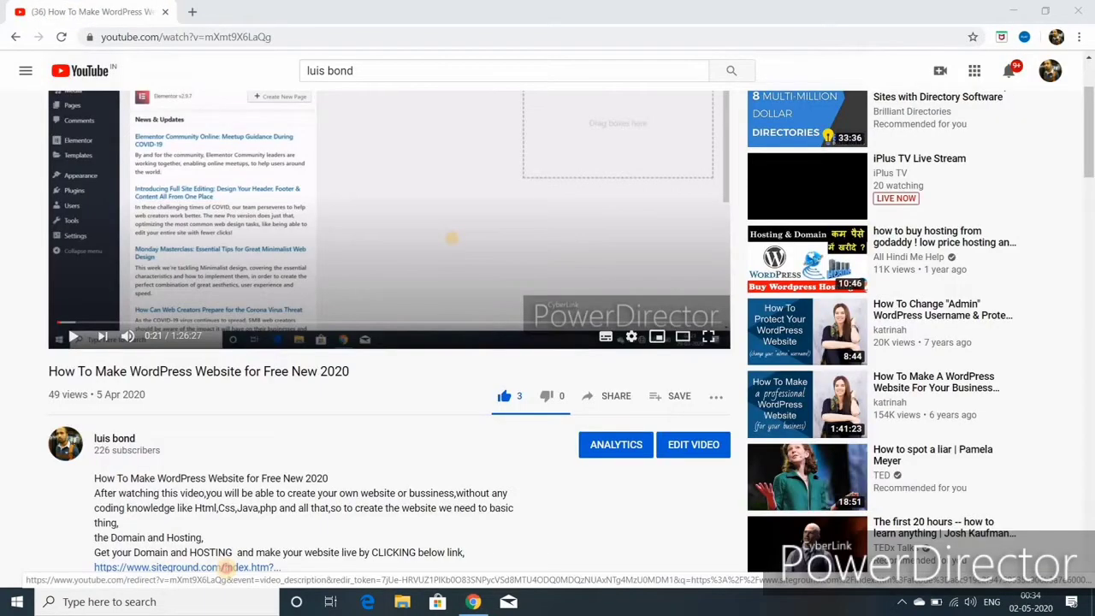
Step: Follow the siteground.com link in the video description and scroll its hosting plans
left_click(226, 568)
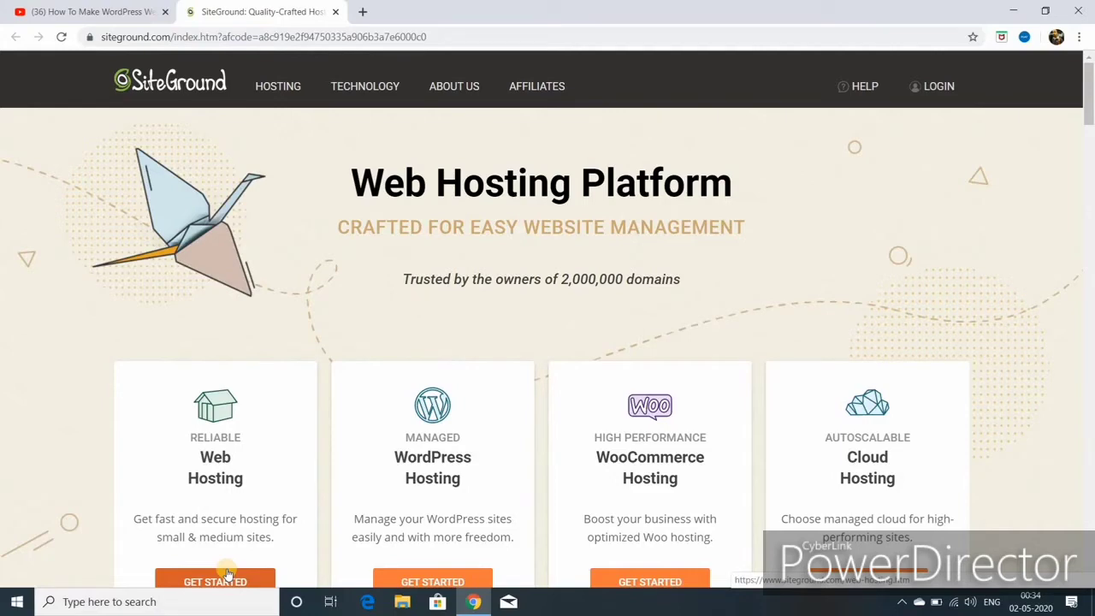
scroll(339, 510, "down", 2)
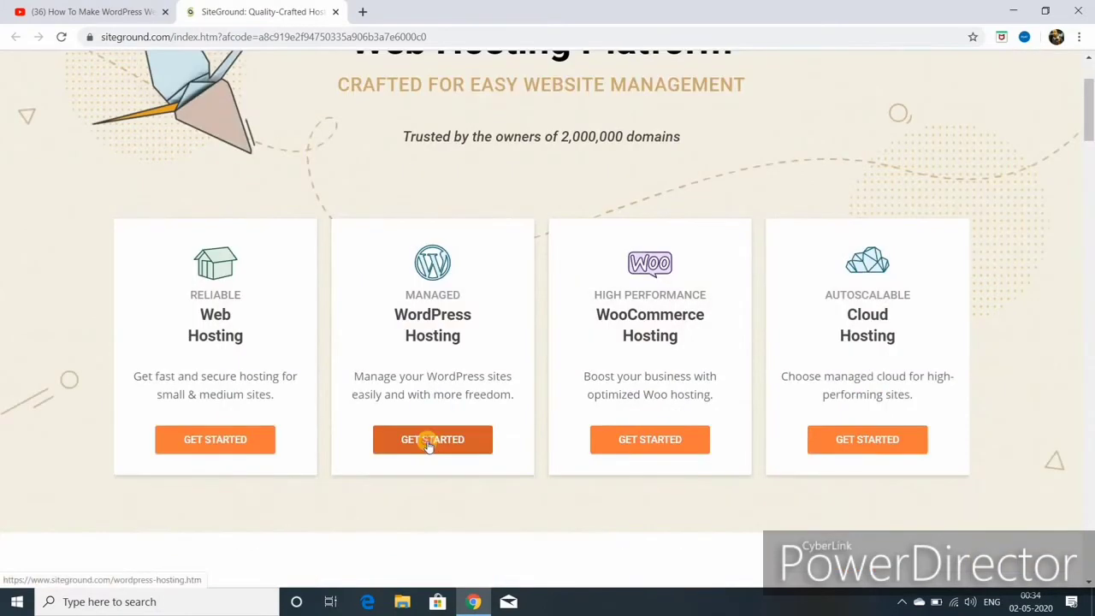
Step: Open WordPress Hosting and compare the StartUp, GrowBig and GoGeek plan features
left_click(430, 445)
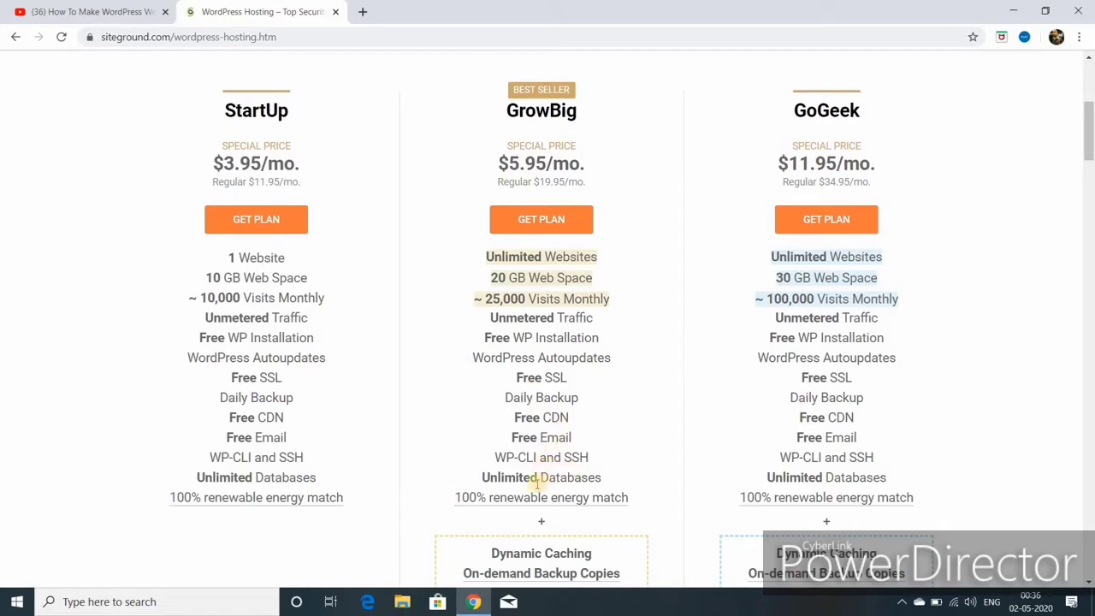
mouse_move(529, 505)
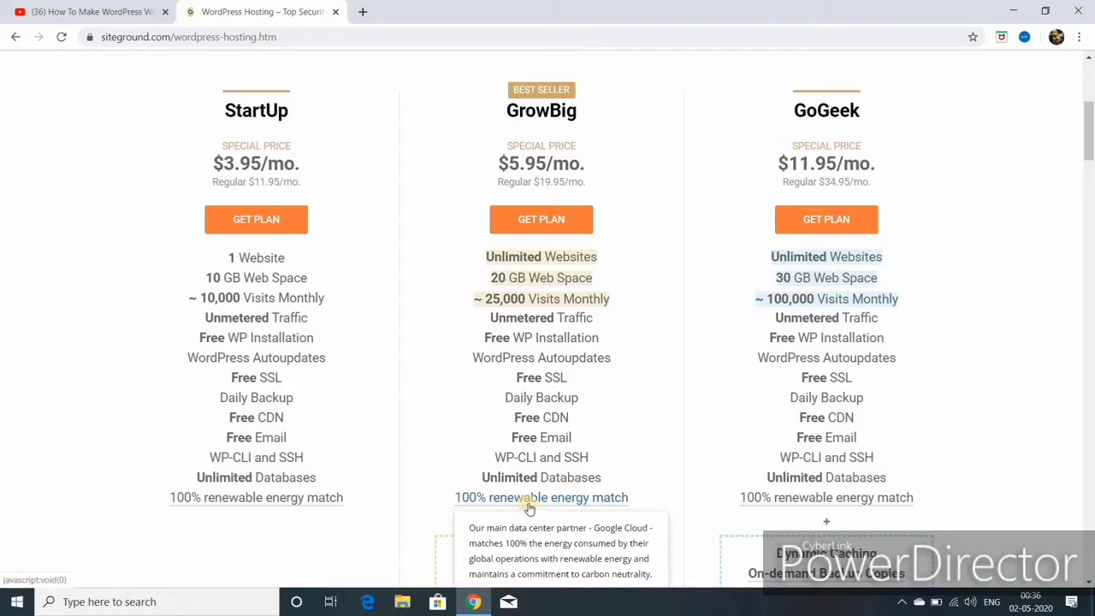
scroll(572, 505, "down", 2)
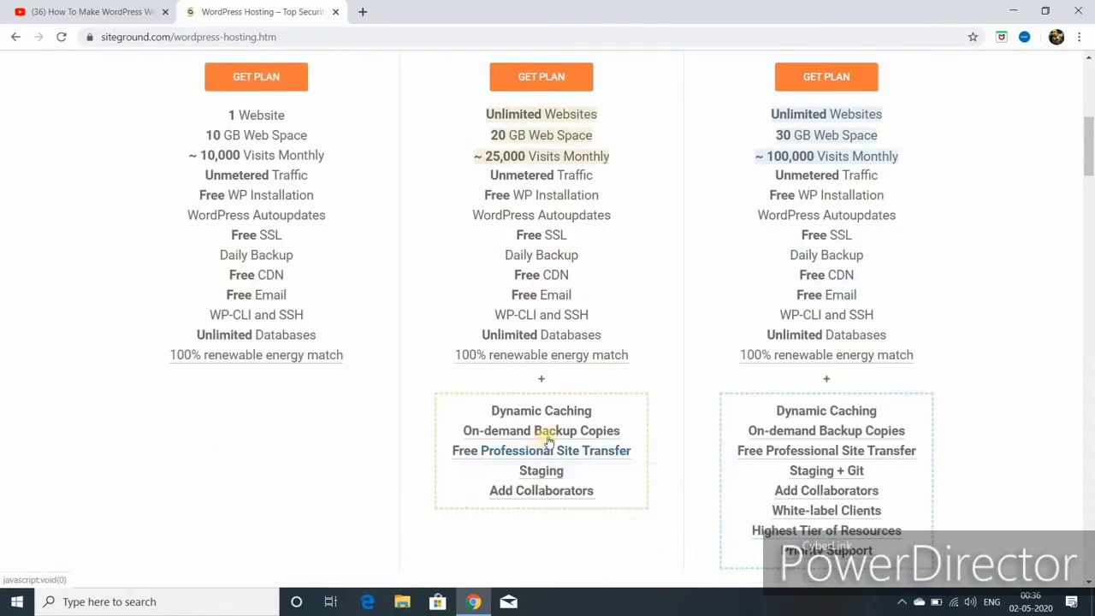
mouse_move(544, 437)
mouse_move(515, 455)
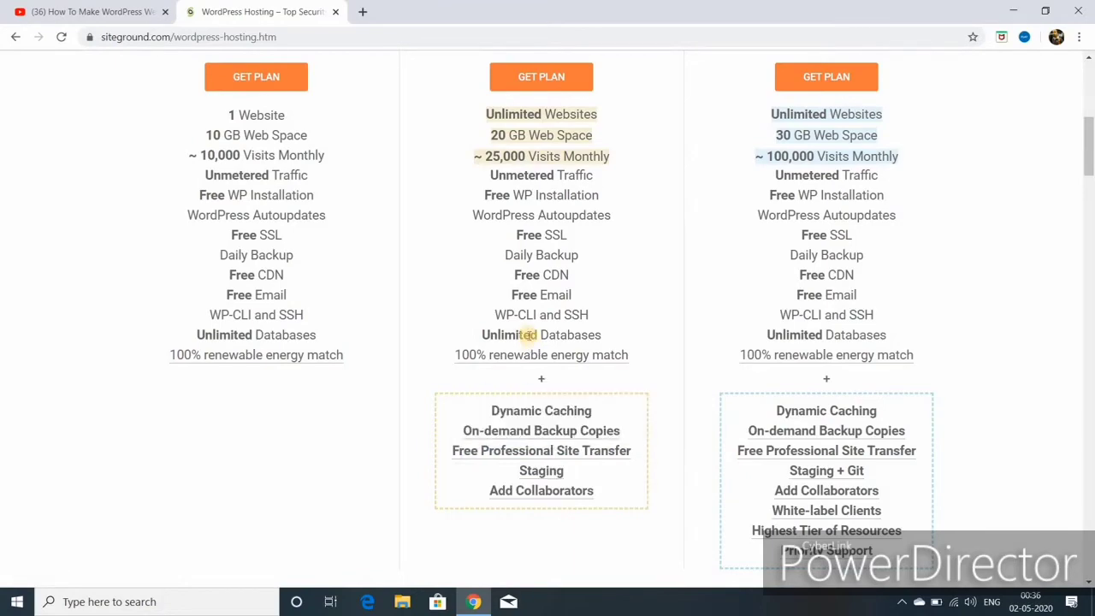
scroll(528, 335, "up", 3)
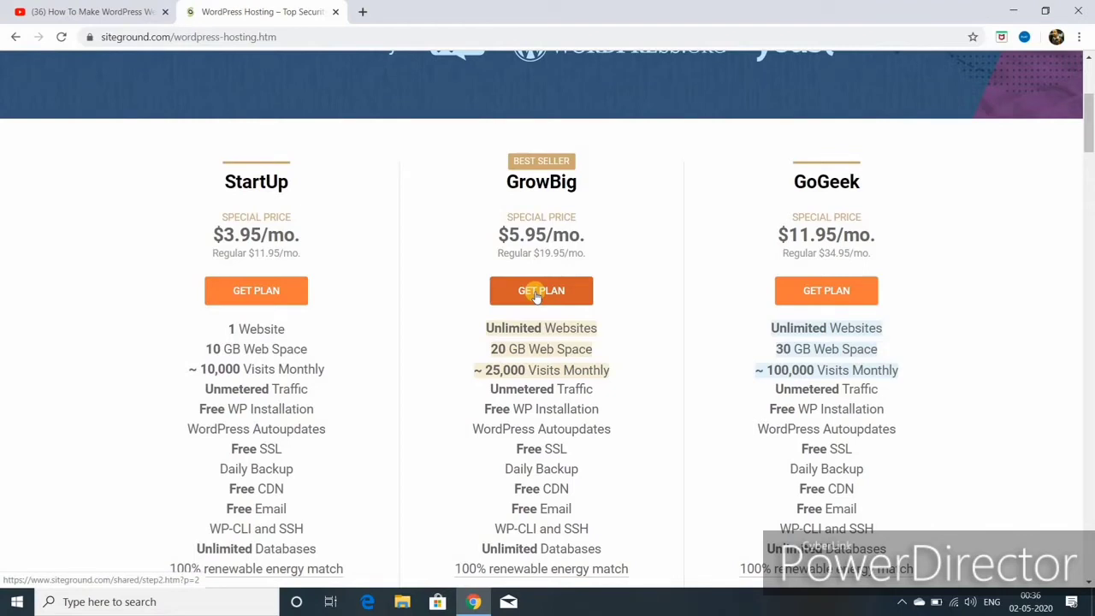
Step: Order GrowBig with a new .com domain, replacing the unavailable 'youtube' with another name
left_click(536, 293)
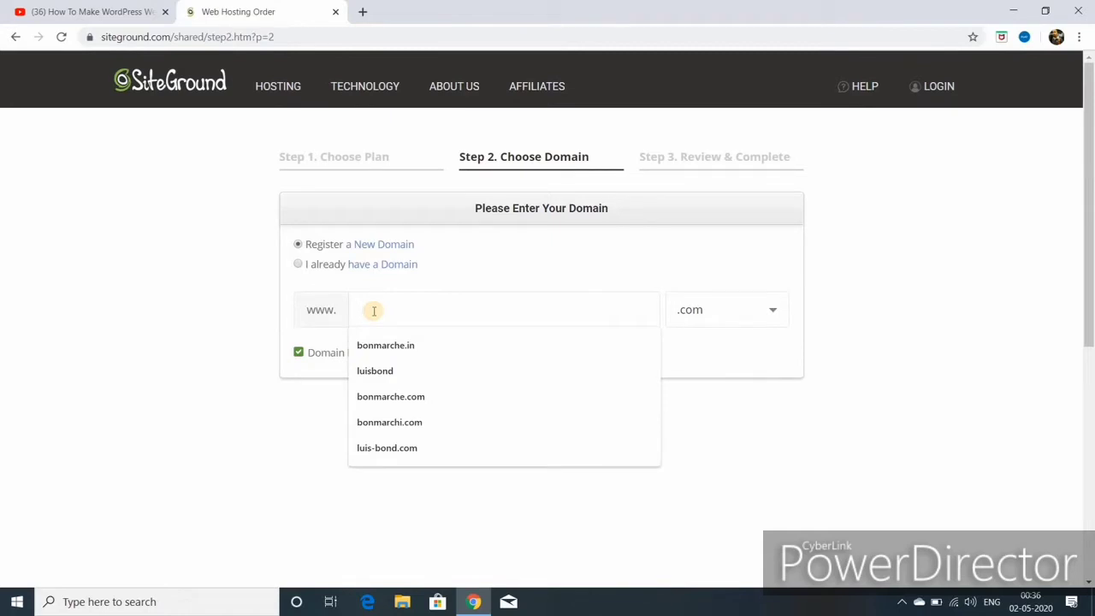
type("youtube")
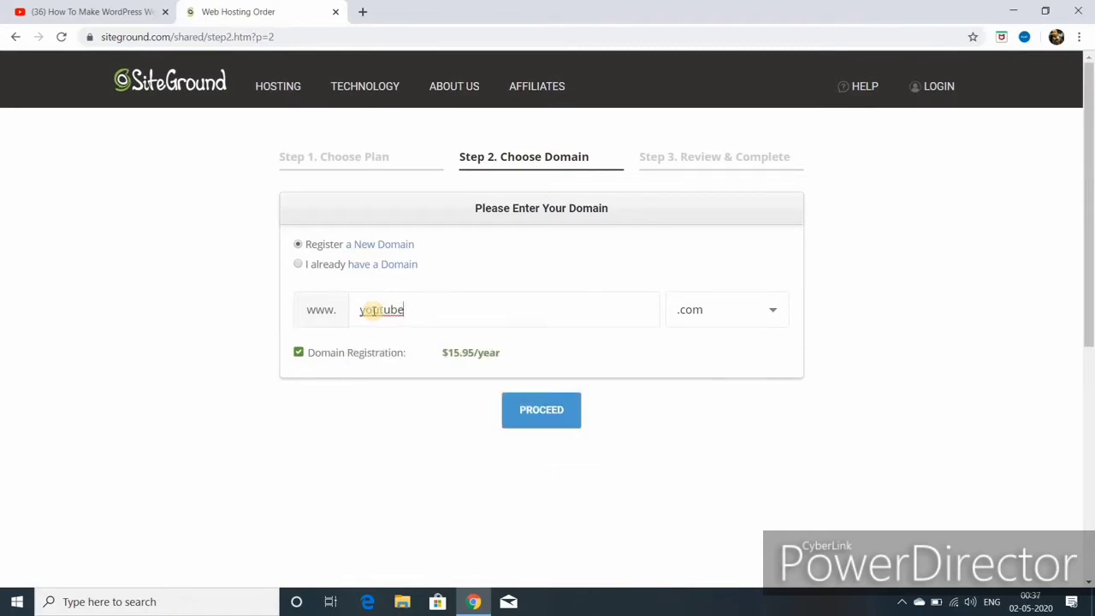
left_click(541, 410)
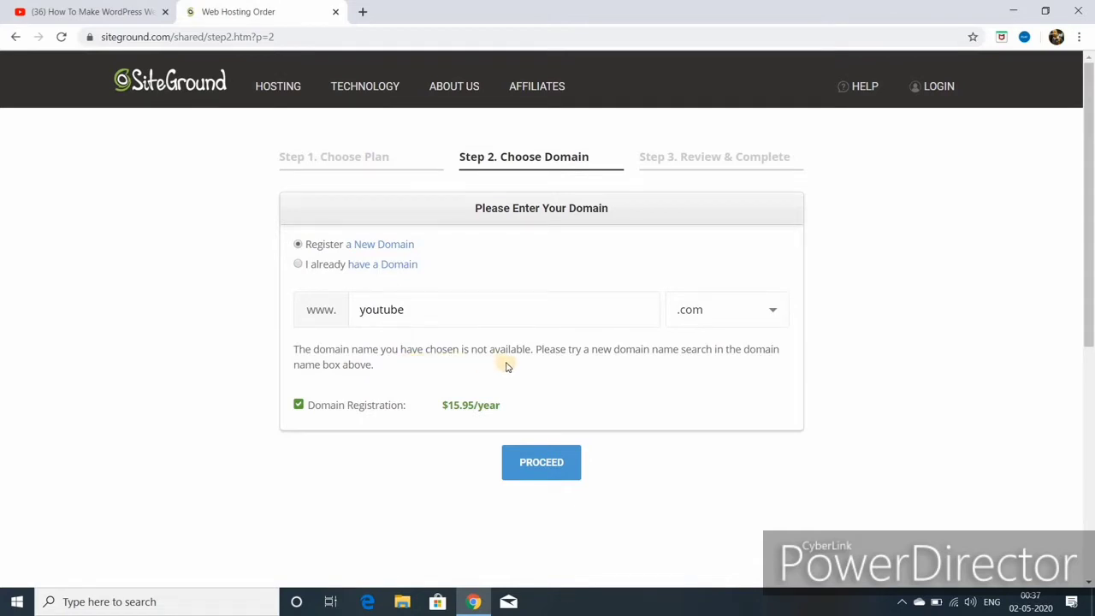
left_click(411, 310)
key("BackSpace")
key("BackSpace")
key("BackSpace")
key("BackSpace")
key("BackSpace")
key("BackSpace")
key("BackSpace")
type("rehanluisbond")
left_click(542, 462)
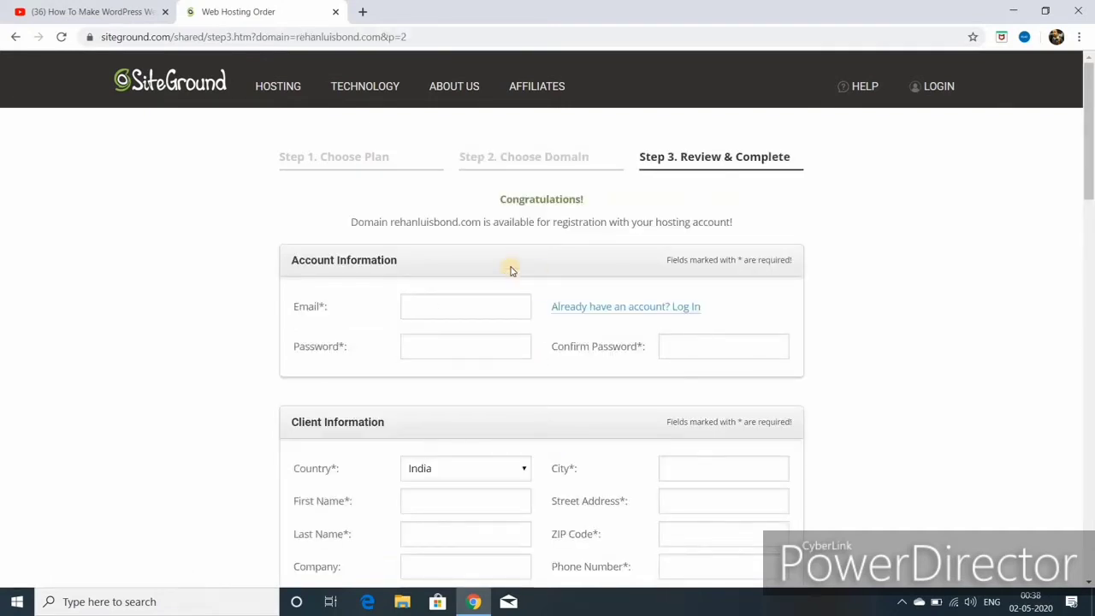
Step: Fill the account email, password and password confirmation from saved entries
left_click(441, 306)
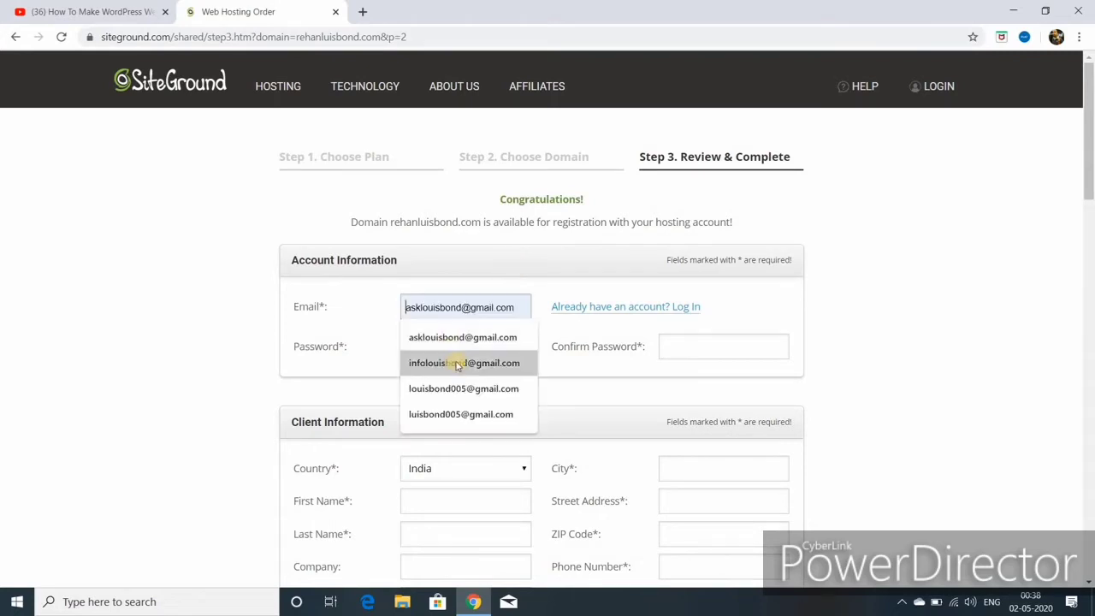
left_click(454, 361)
left_click(416, 348)
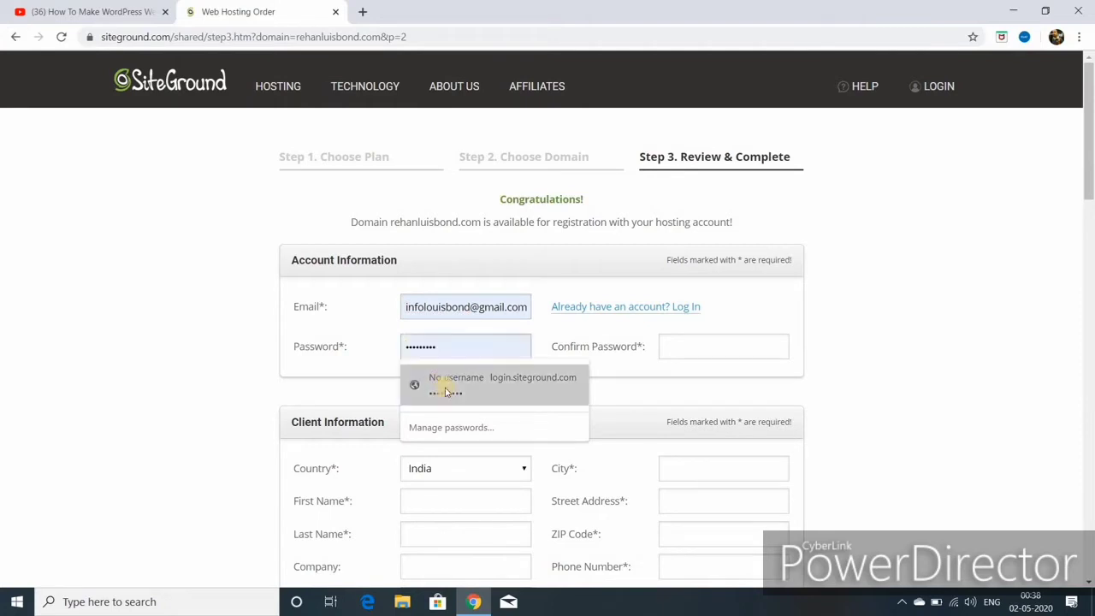
left_click(443, 386)
left_click(681, 345)
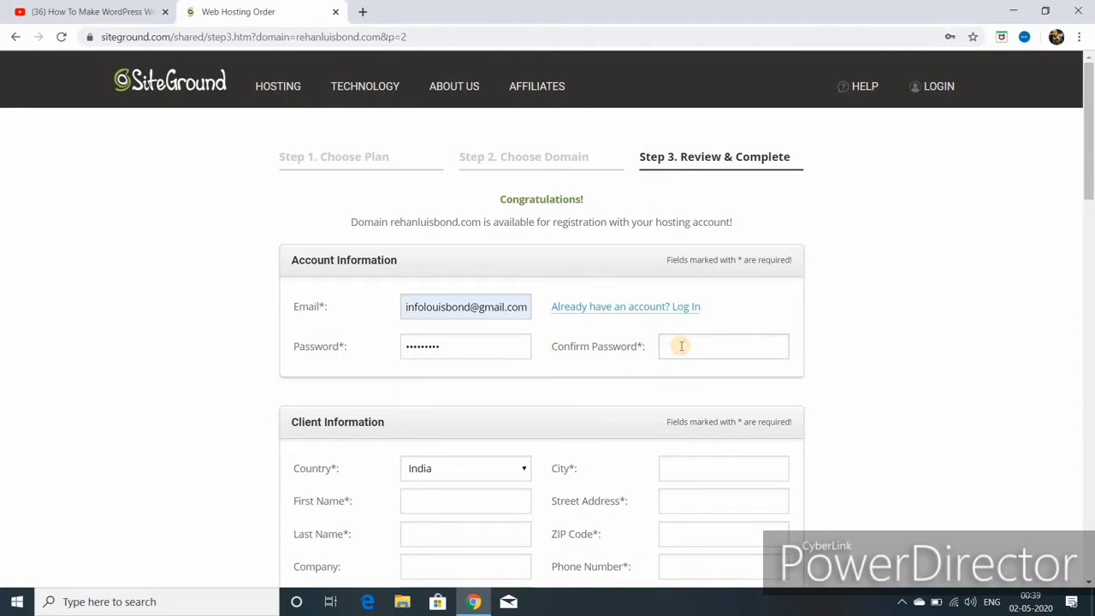
key("ctrl+v")
scroll(525, 463, "down", 2)
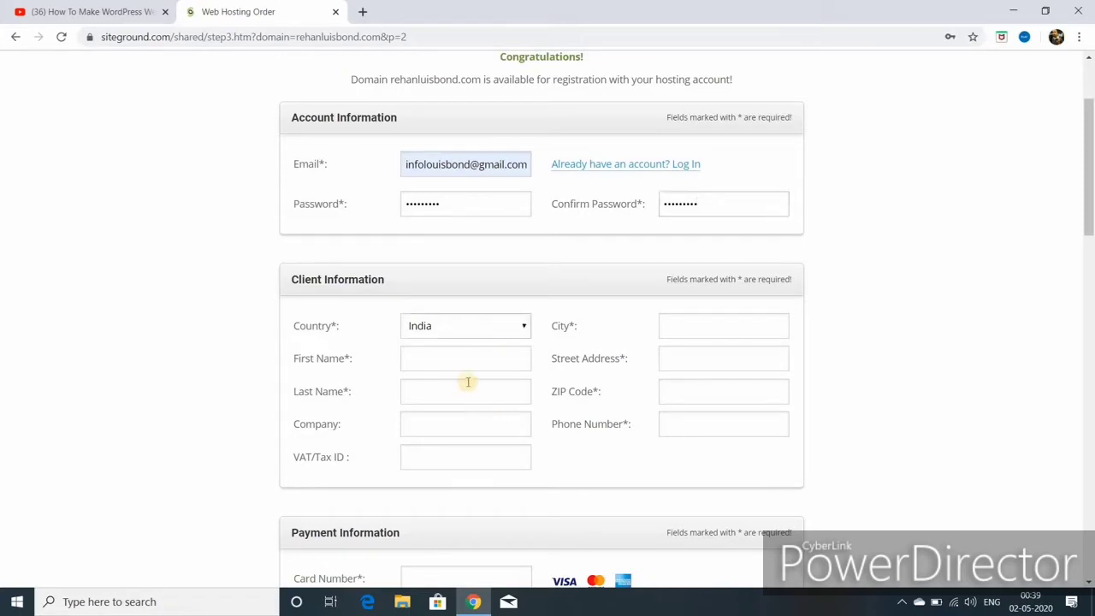
Step: Enter the client's first name, last name and company name
left_click(428, 361)
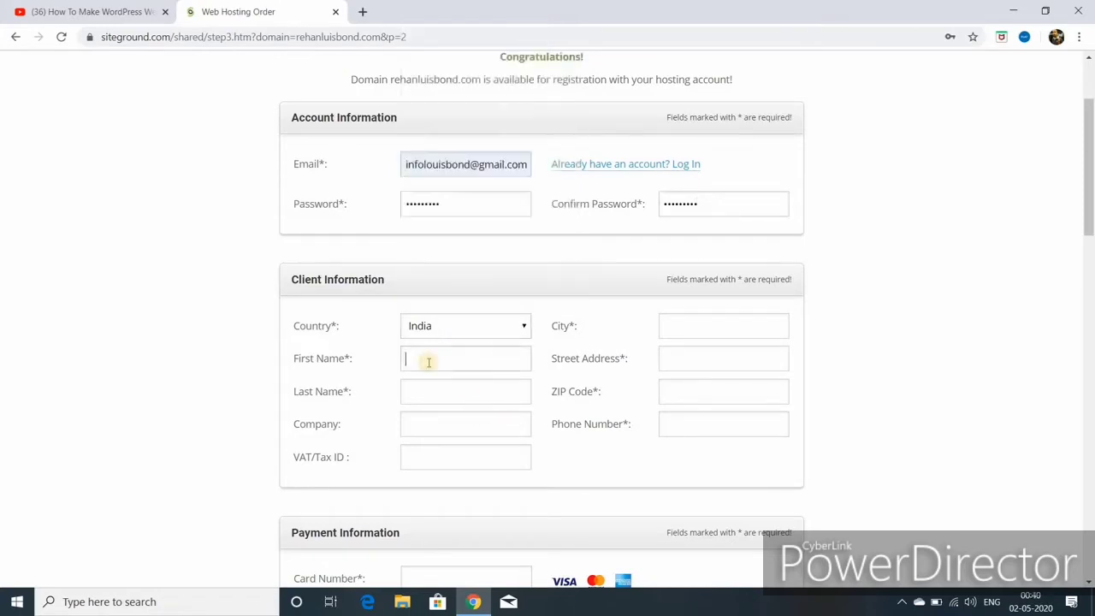
left_click(419, 389)
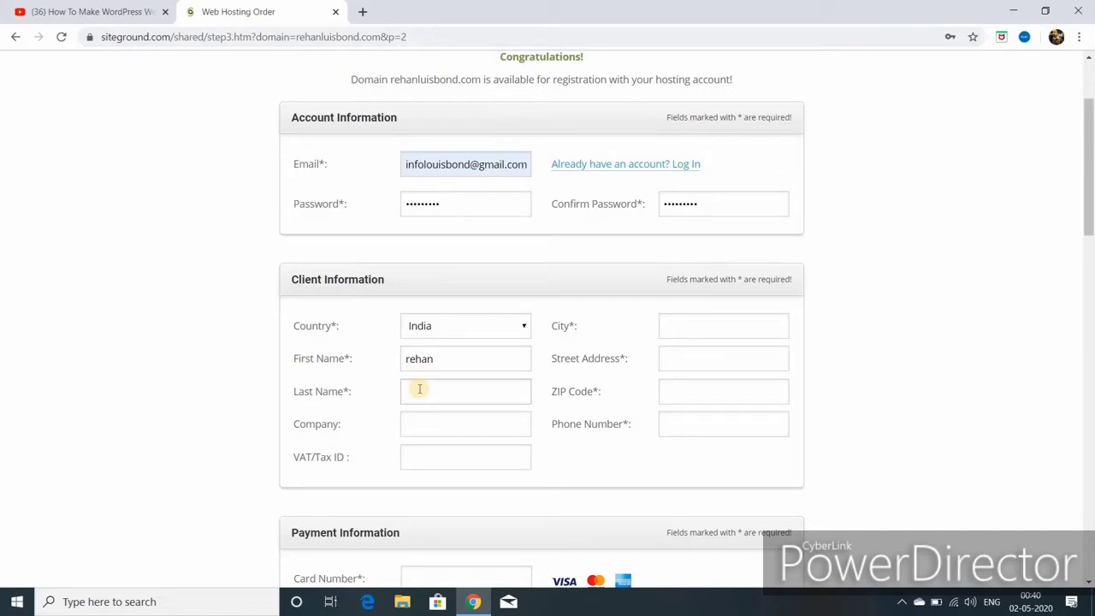
left_click(421, 425)
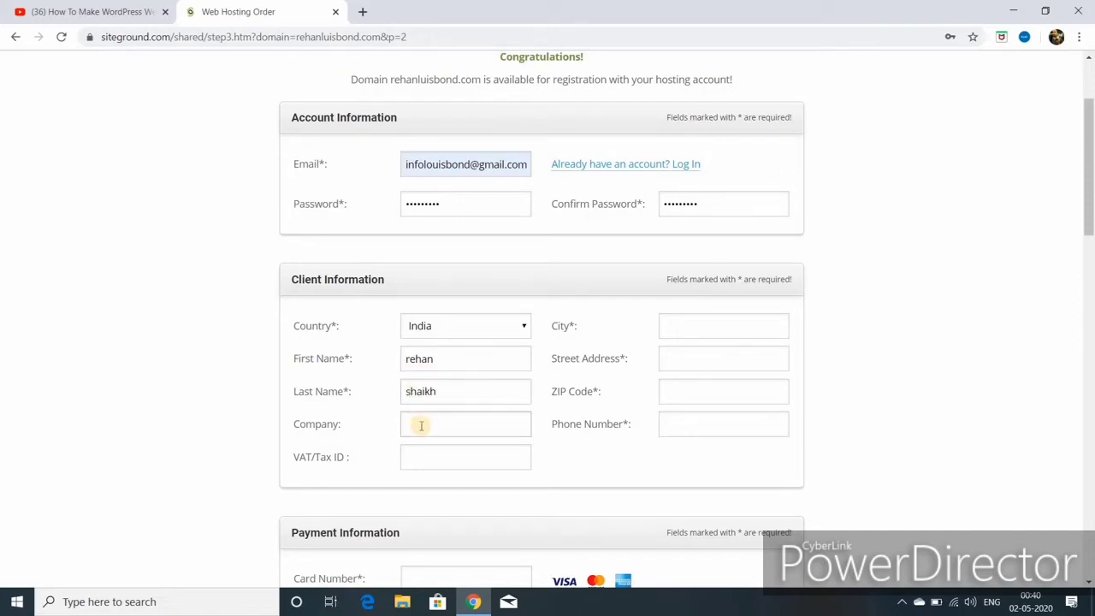
type("luis bond")
left_click(422, 457)
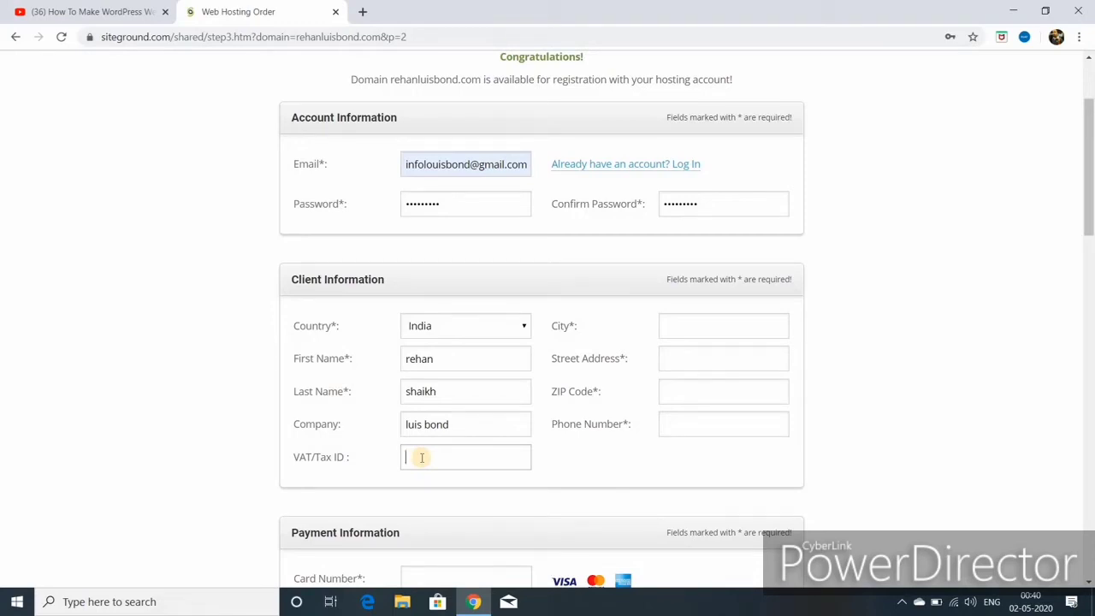
Step: Fill in the client's city, street address, ZIP code, phone number and VAT/Tax ID
left_click(671, 326)
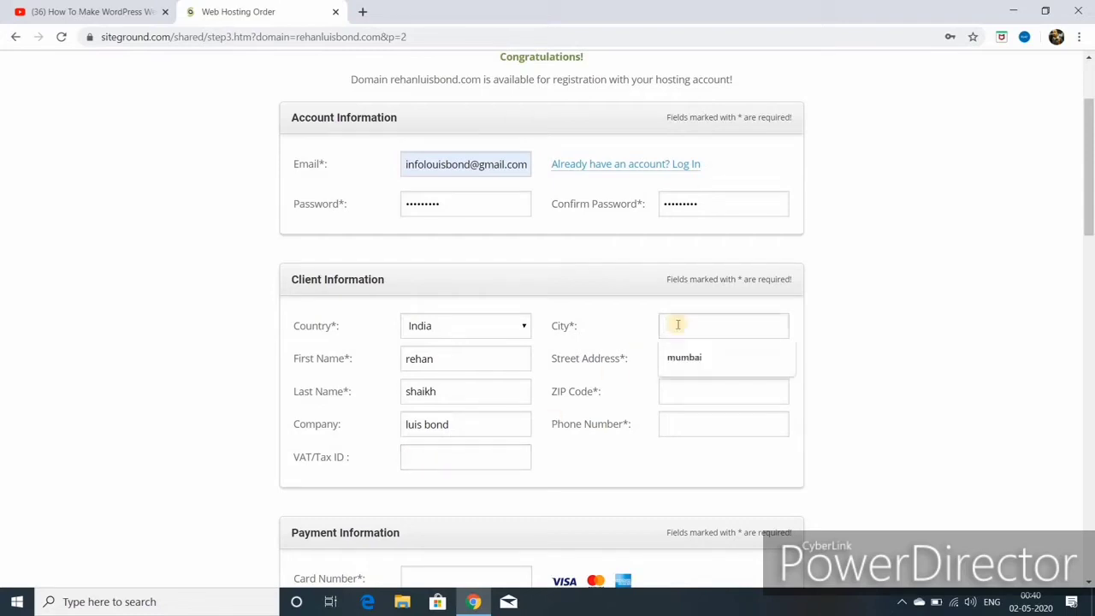
left_click(688, 358)
left_click(672, 356)
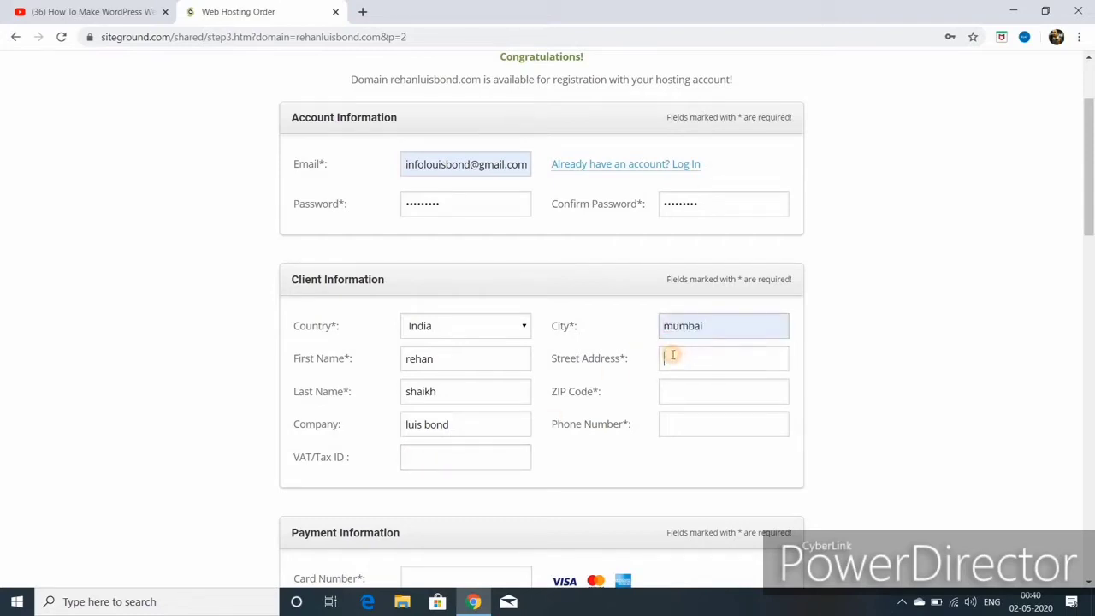
type("90 feet road")
left_click(678, 391)
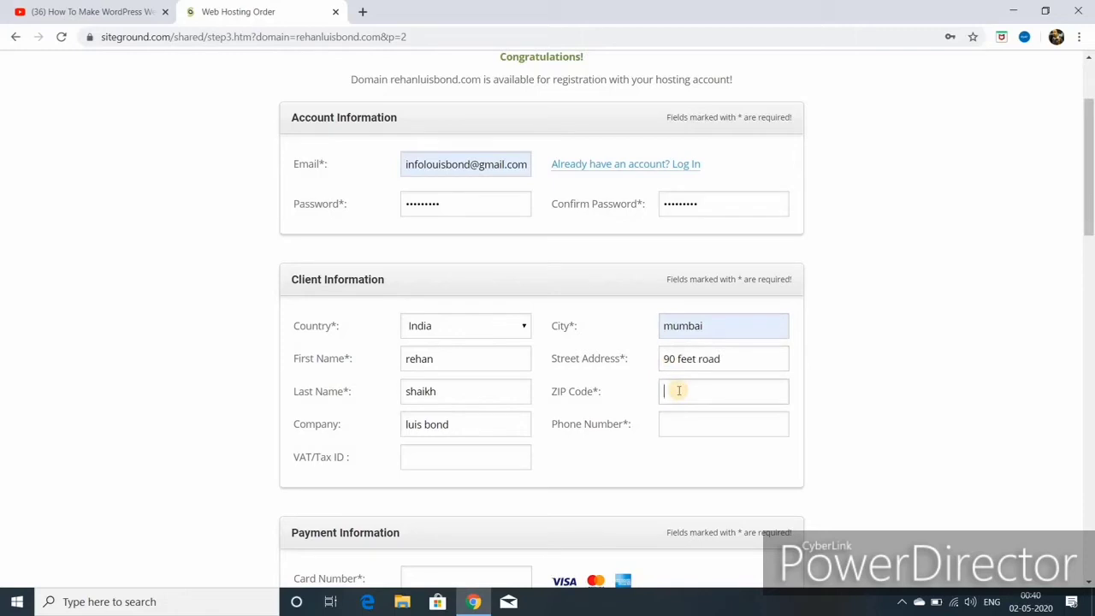
type("400017")
left_click(682, 420)
left_click(465, 457)
scroll(432, 367, "down", 2)
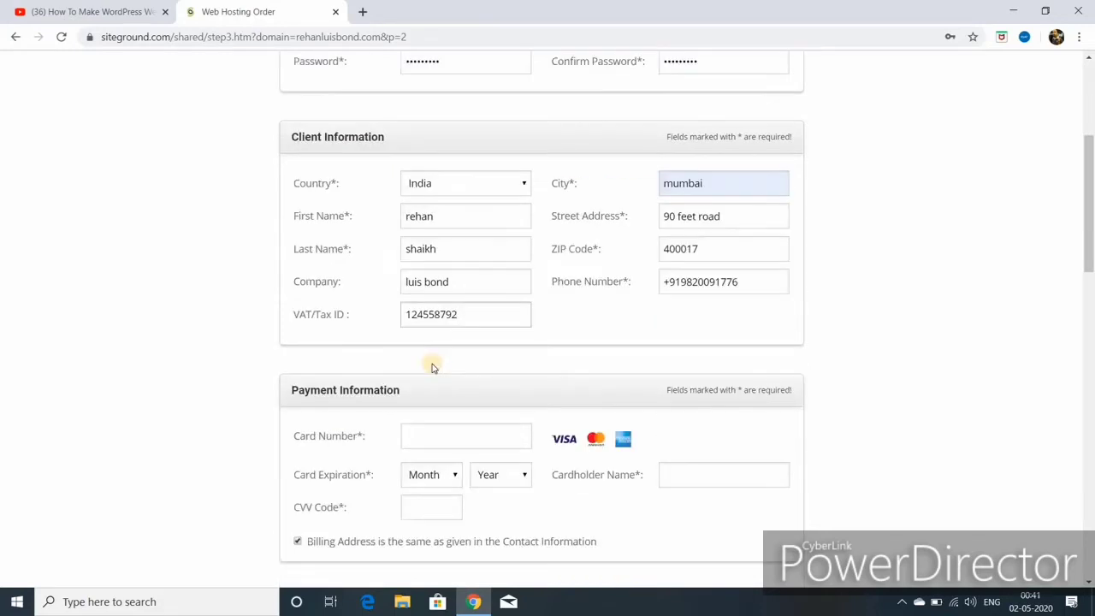
scroll(432, 367, "down", 2)
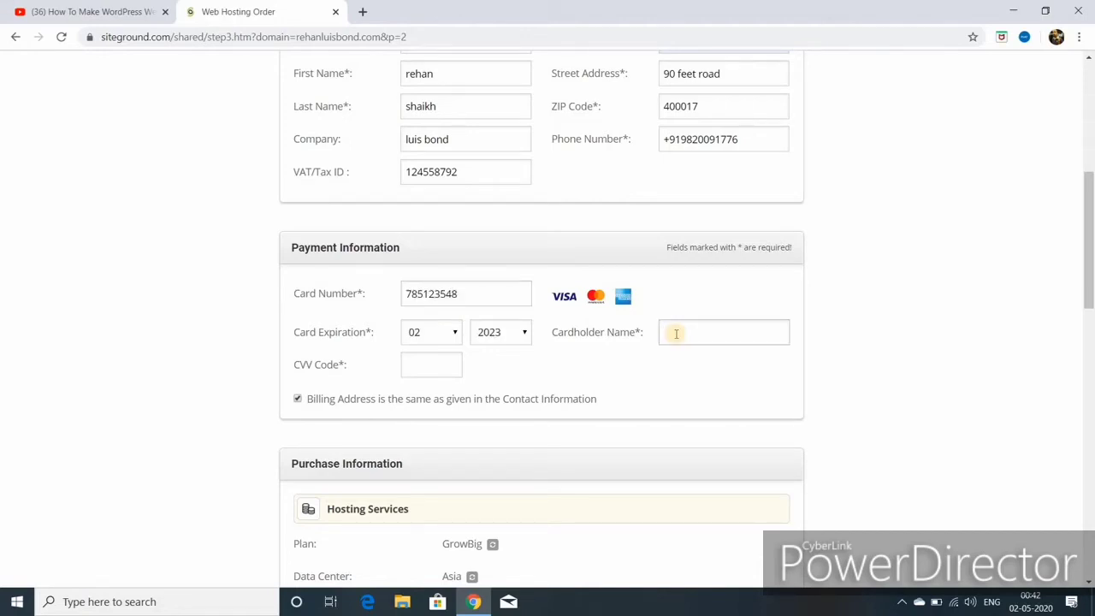
Step: Enter the cardholder name and the card's CVV security code
type("rehan")
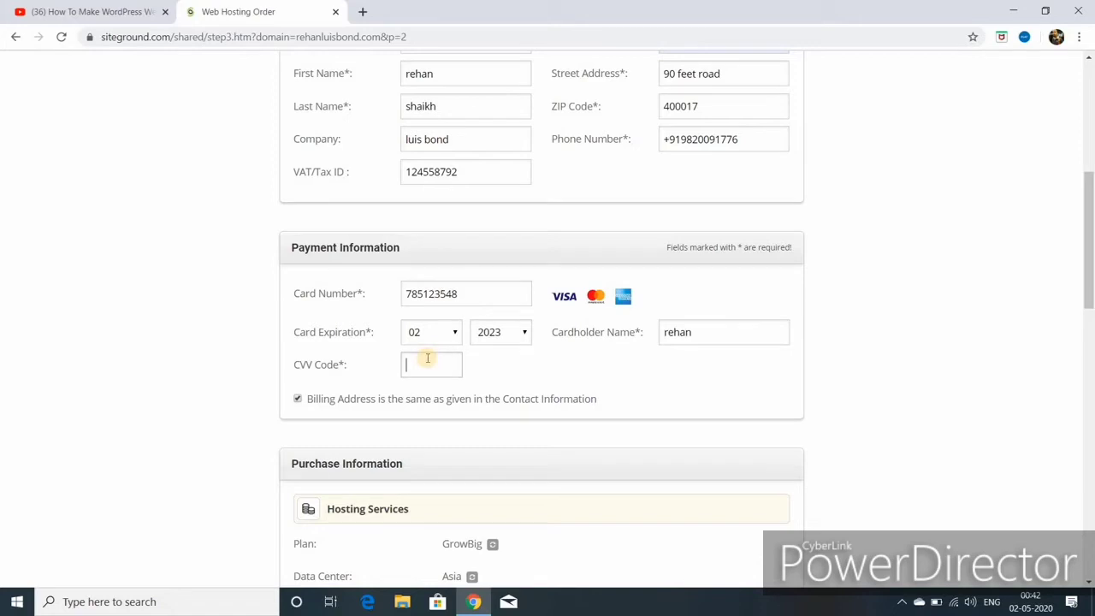
left_click(427, 364)
scroll(470, 293, "down", 3)
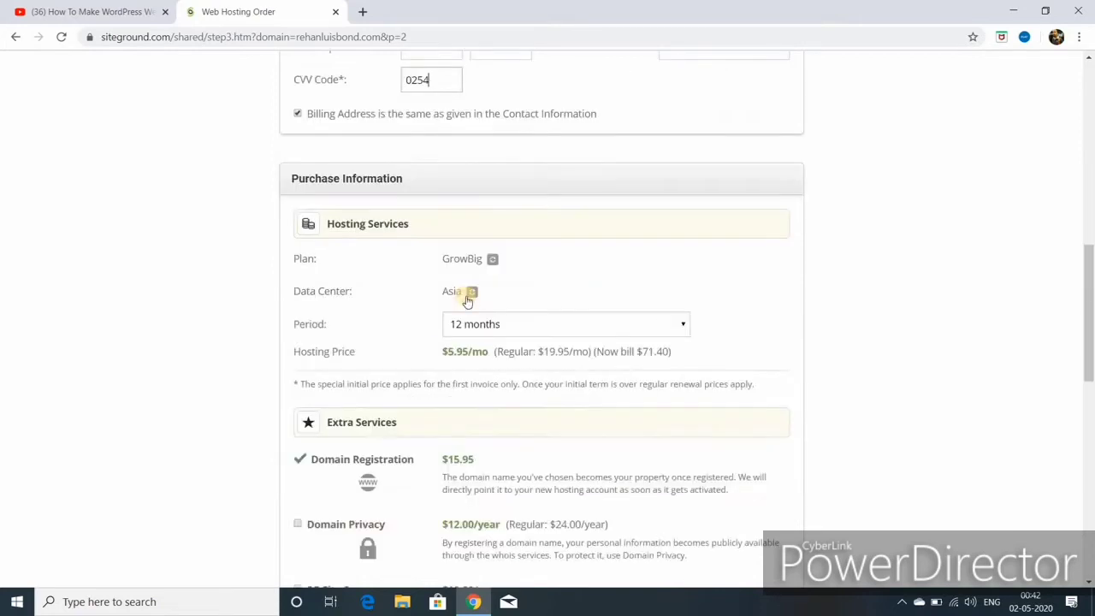
Step: Keep the Asia, Singapore data center and the 12-month billing period
left_click(471, 293)
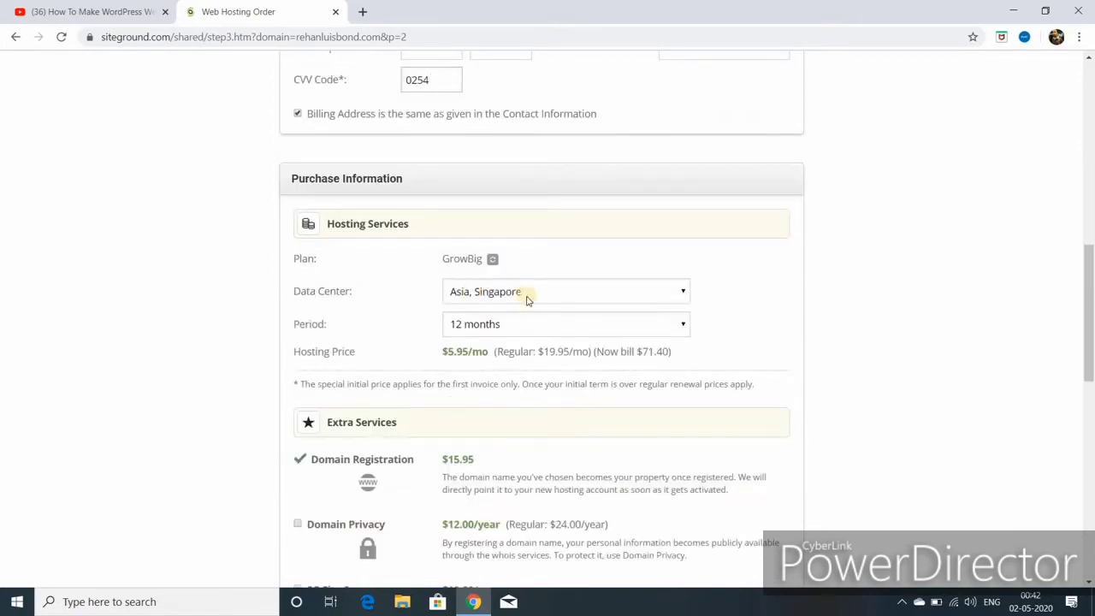
left_click(679, 293)
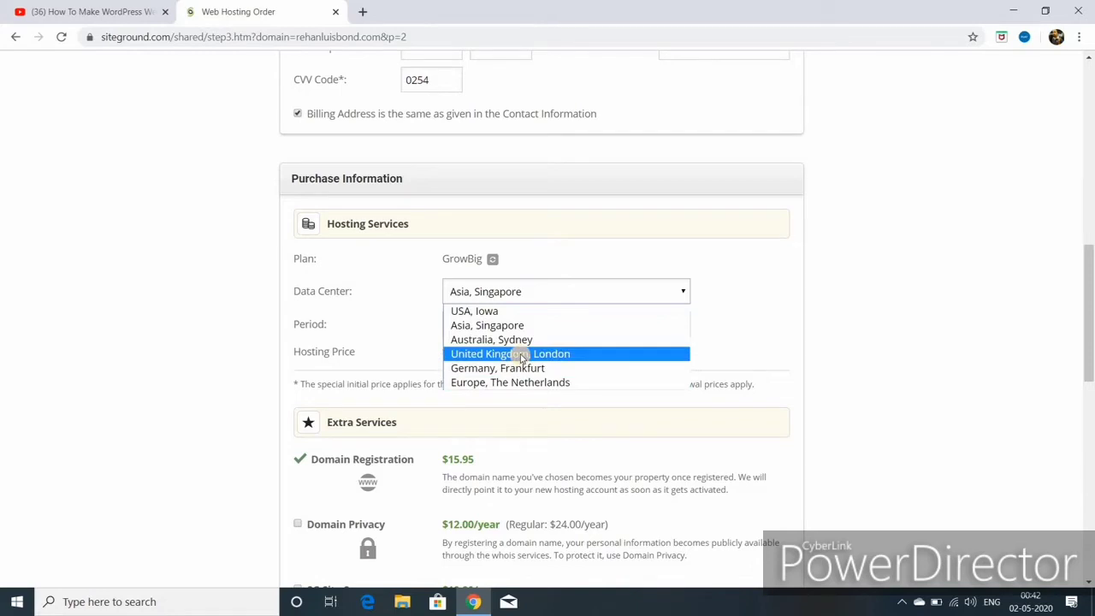
key("Escape")
left_click(681, 324)
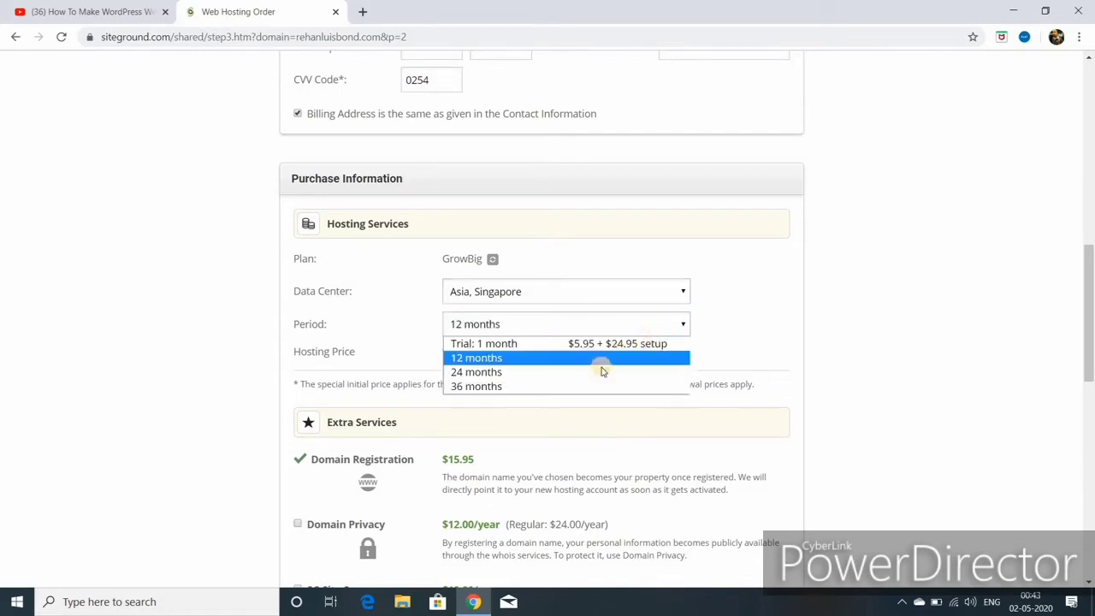
left_click(530, 359)
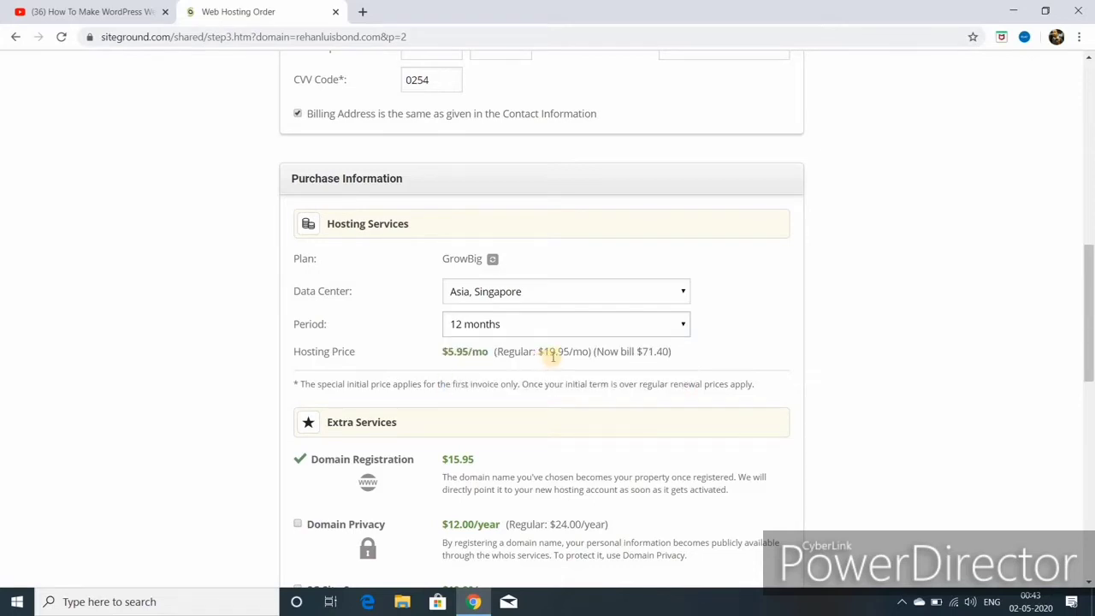
Step: Accept the Terms of Service and opt in to SiteGround news and offers
scroll(552, 358, "down", 4)
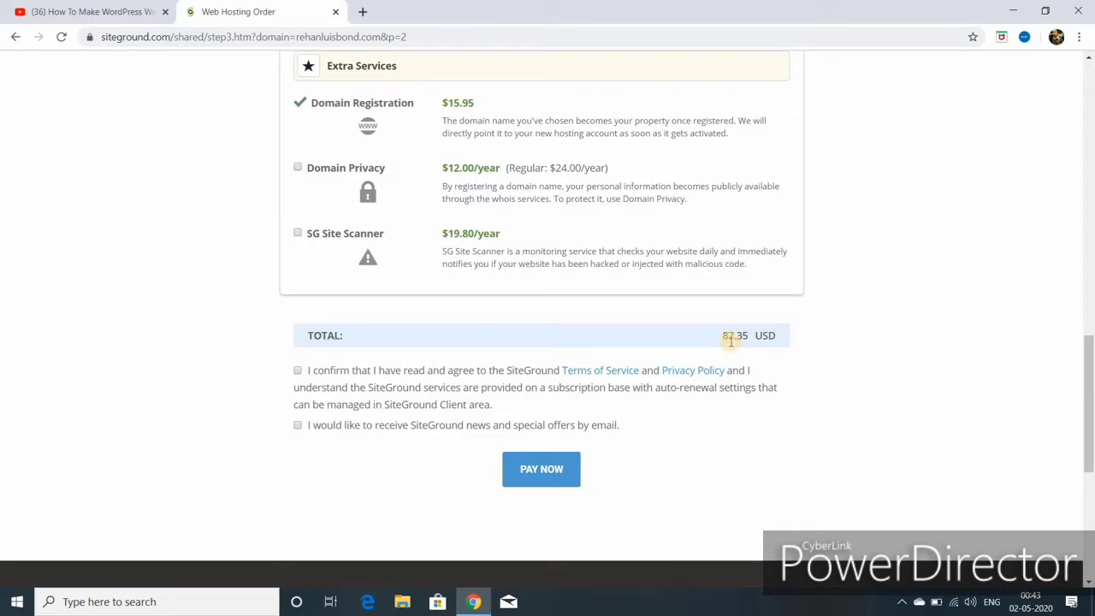
left_click(297, 370)
left_click(297, 424)
Step: Pay for the order and start a new WordPress site, entering the admin email to continue
left_click(541, 473)
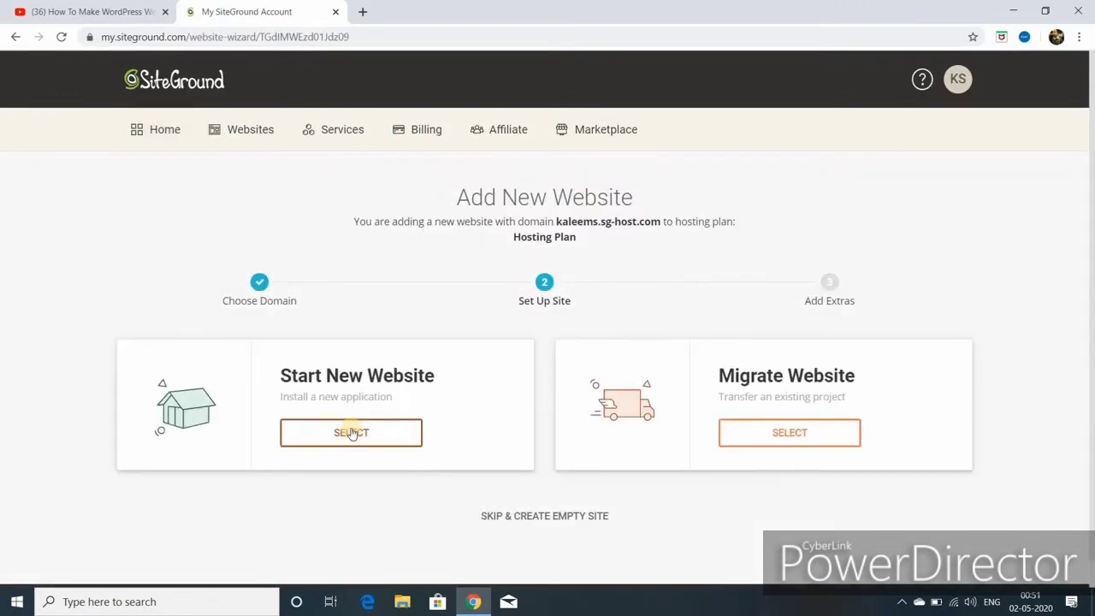
left_click(350, 433)
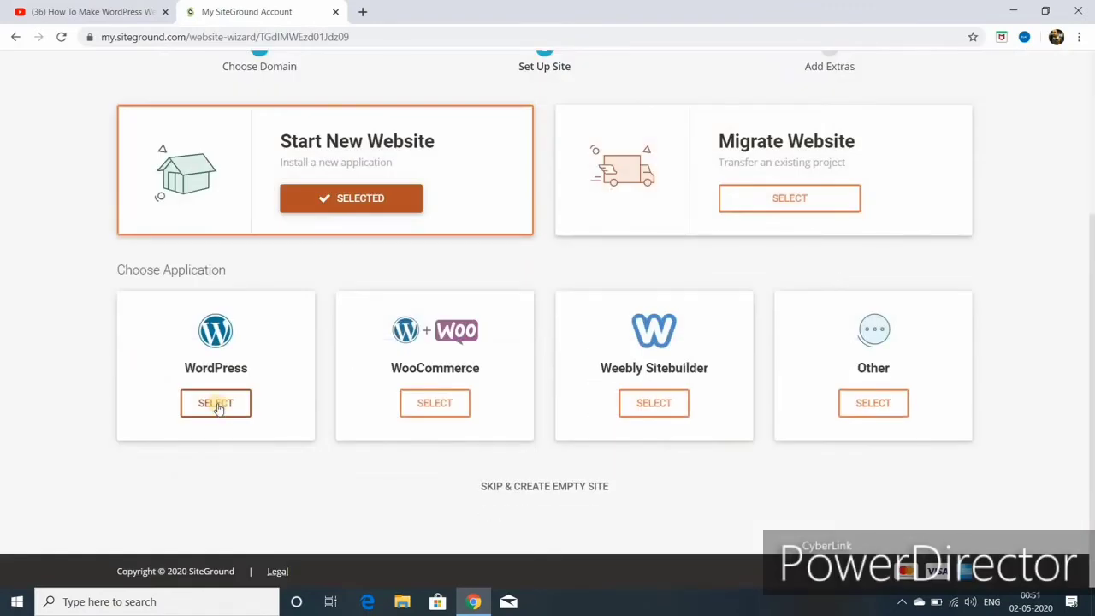
left_click(216, 404)
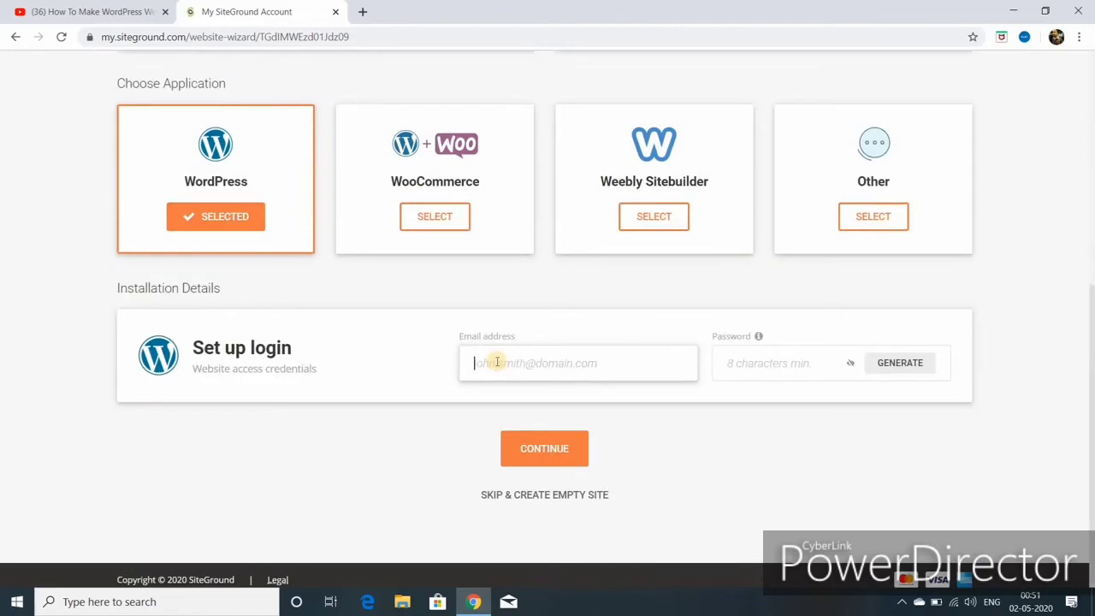
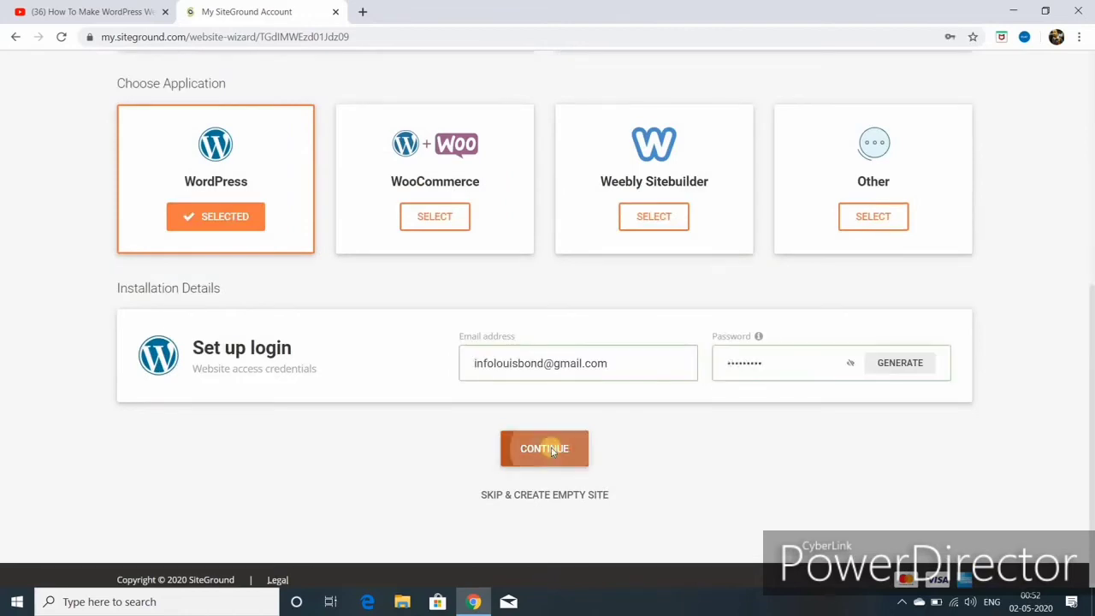
left_click(545, 449)
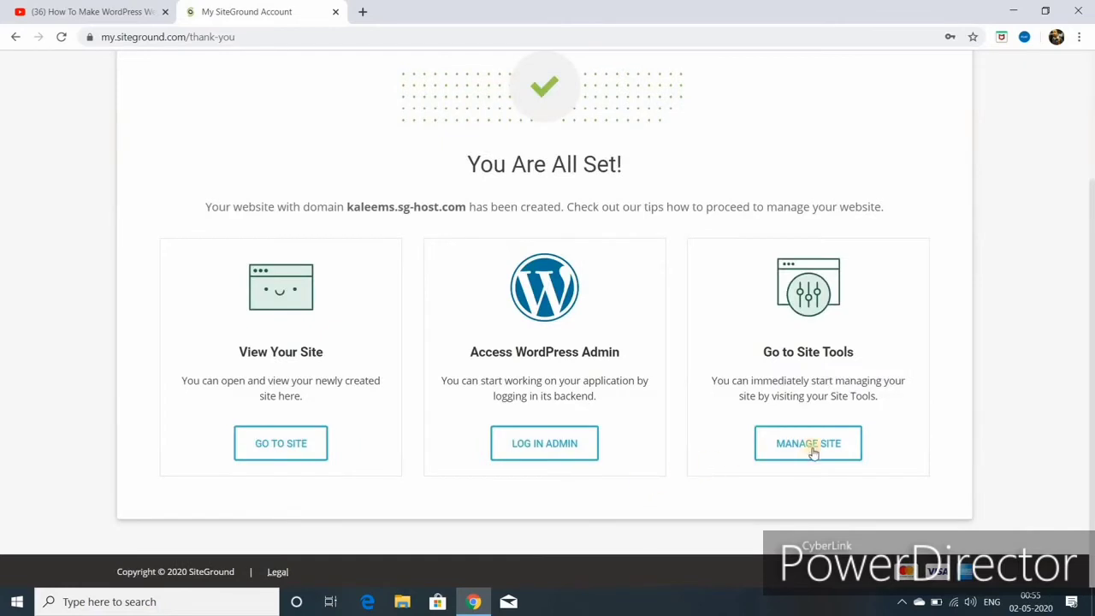
Step: From Site Tools > WordPress > Install & Manage, log into the site's admin panel
left_click(819, 449)
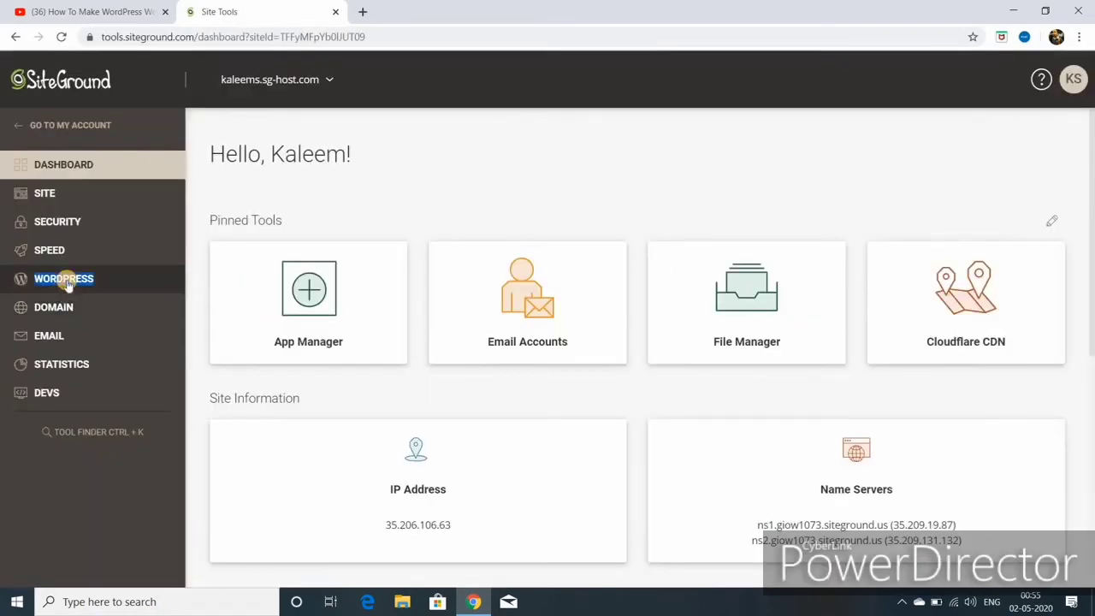
left_click(68, 282)
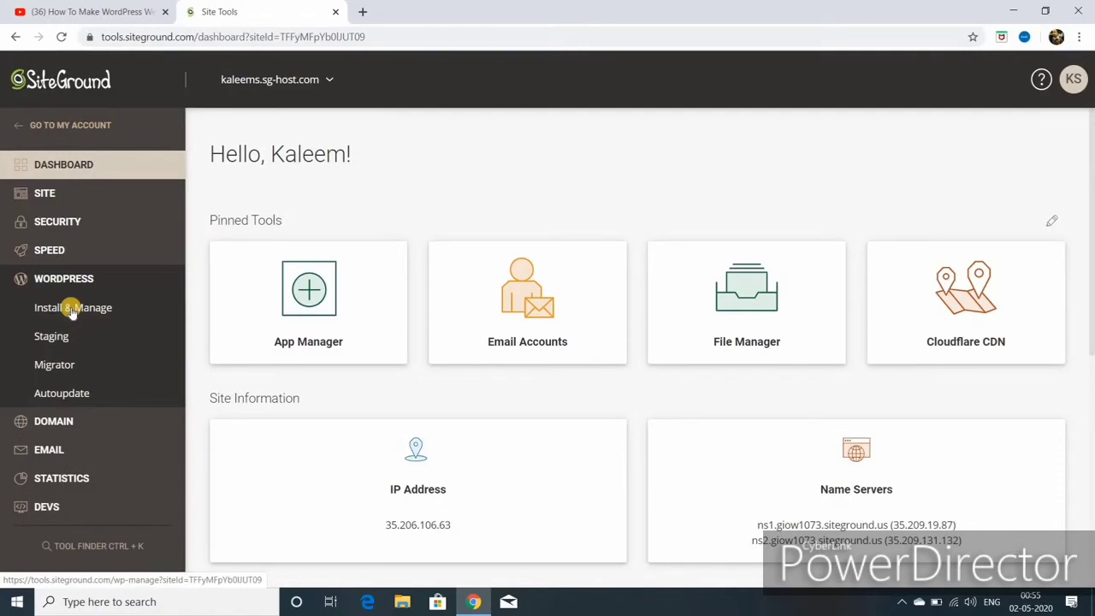
left_click(72, 310)
scroll(257, 534, "down", 2)
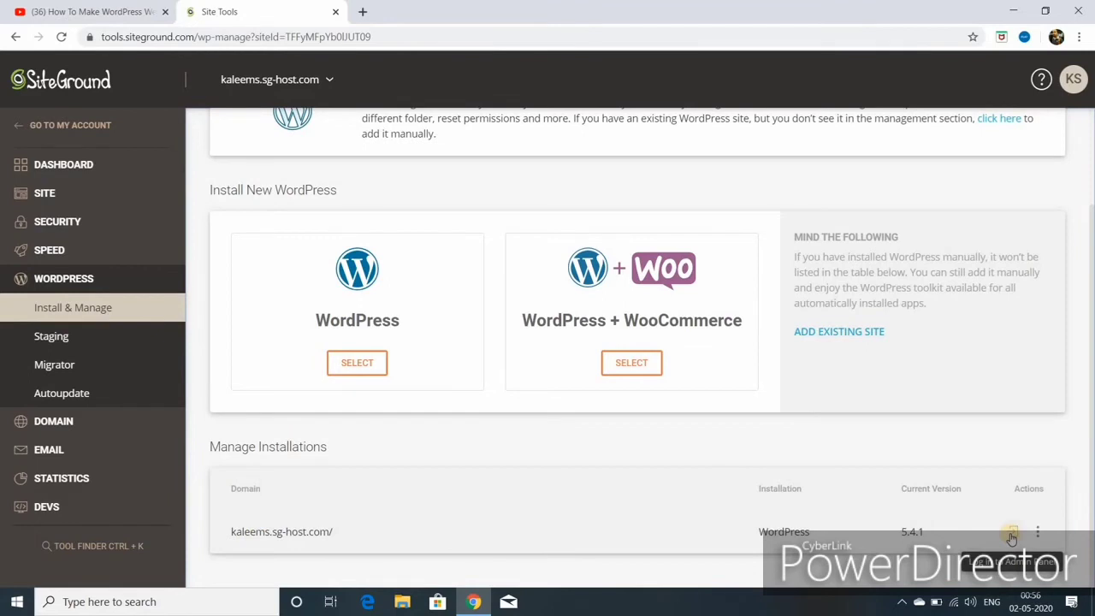
left_click(1011, 534)
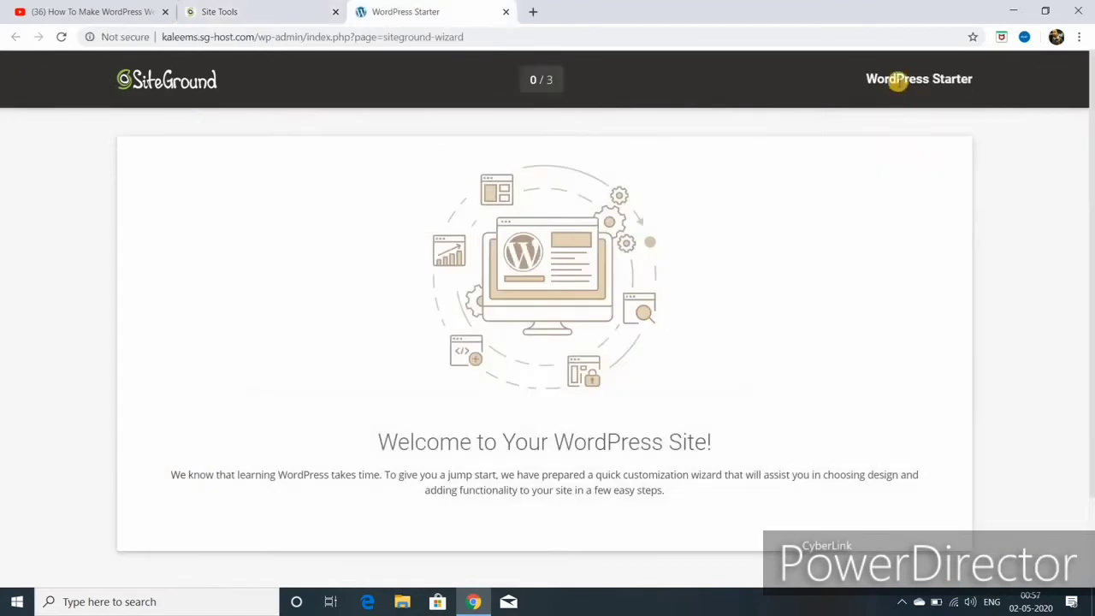
Step: Exit the WordPress Starter wizard to reach the dashboard Home page
scroll(542, 562, "down", 2)
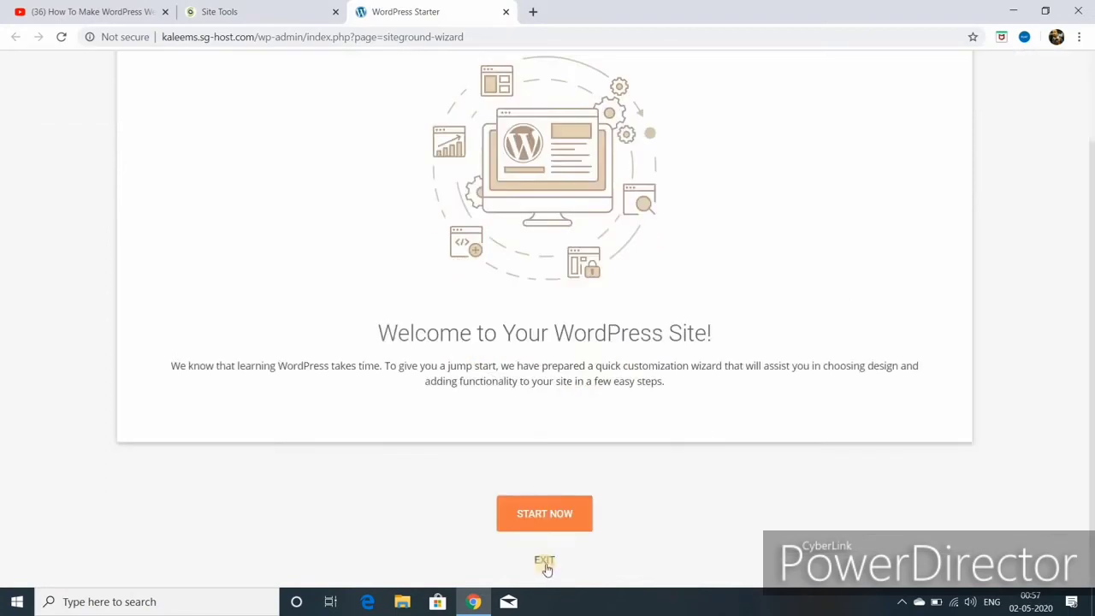
left_click(543, 561)
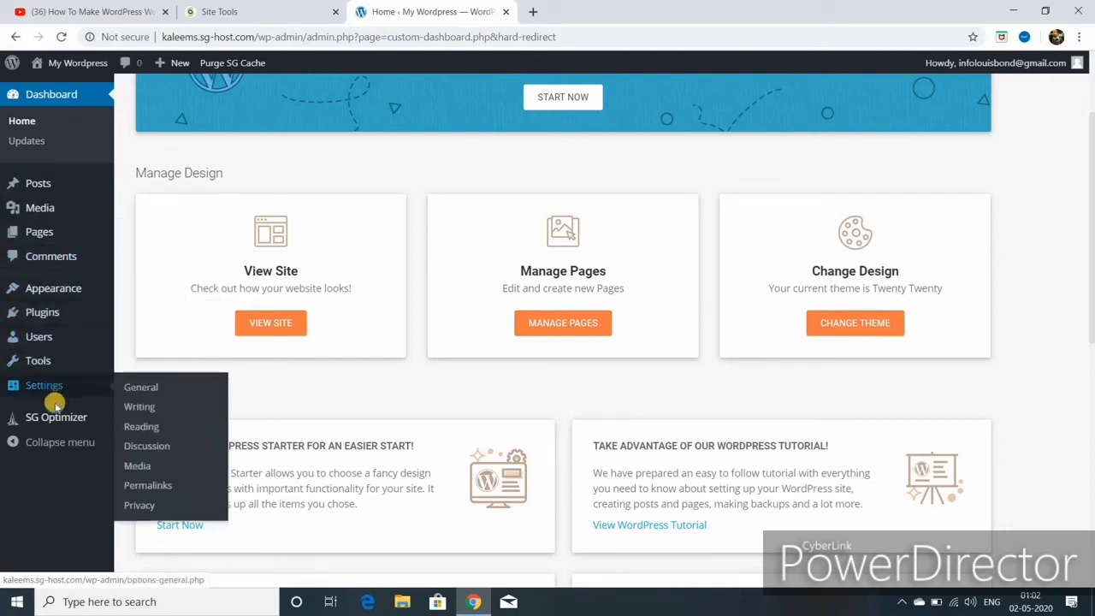
mouse_move(13, 336)
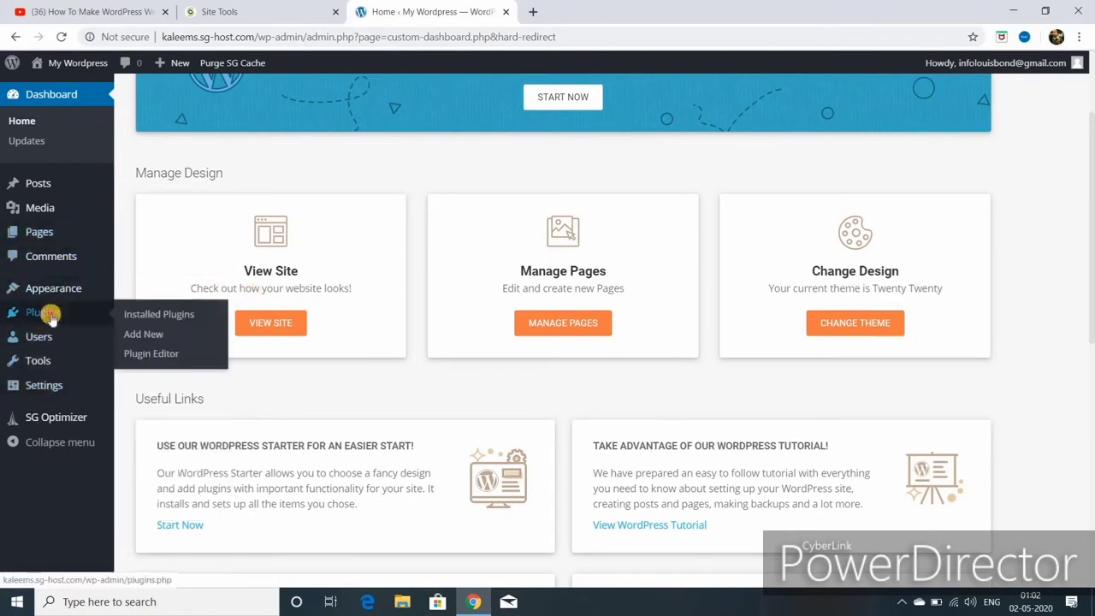
Step: Bulk-deactivate the SG Optimizer and WordPress Starter plugins
left_click(50, 313)
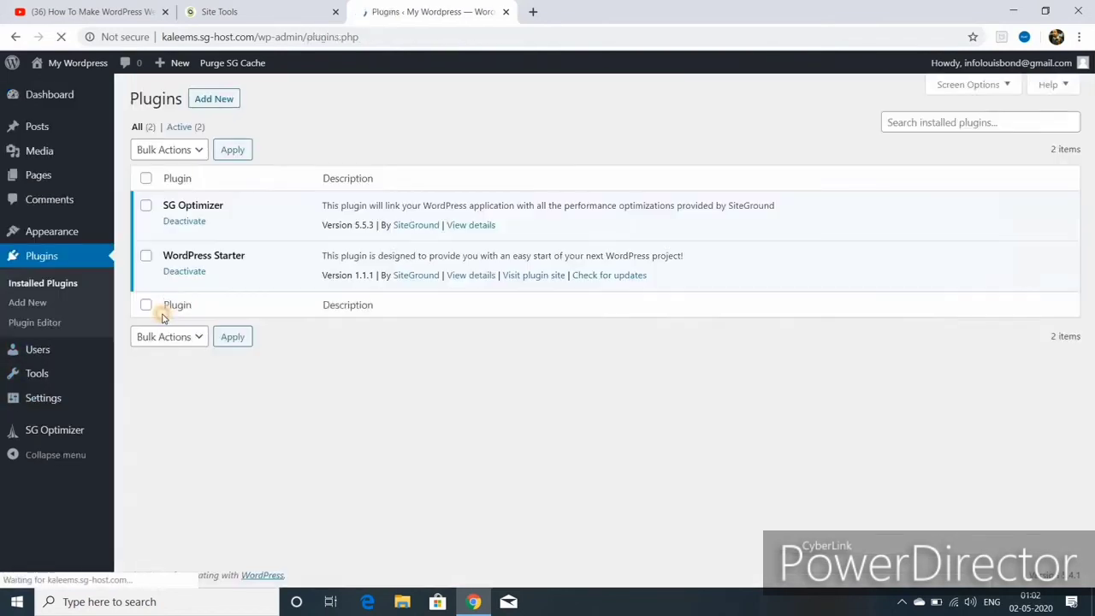
double_click(162, 308)
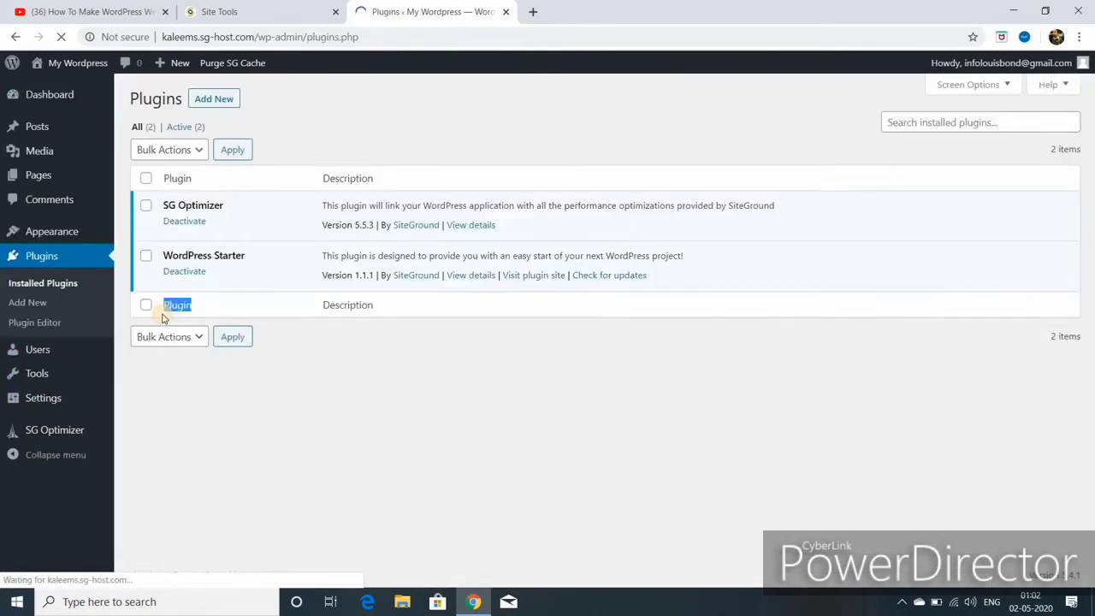
left_click(146, 180)
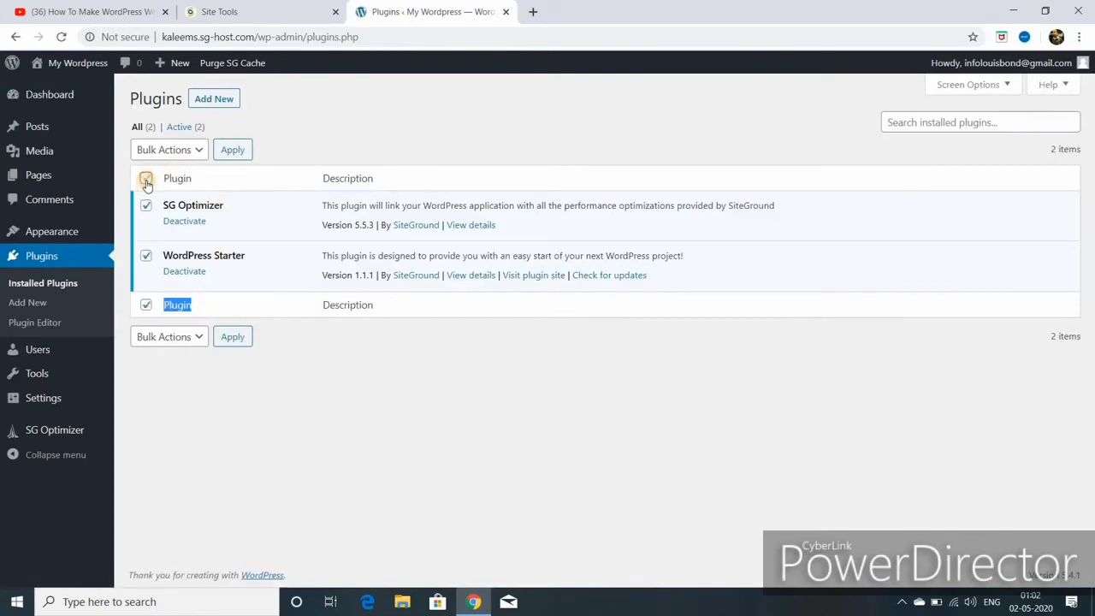
left_click(199, 151)
left_click(176, 197)
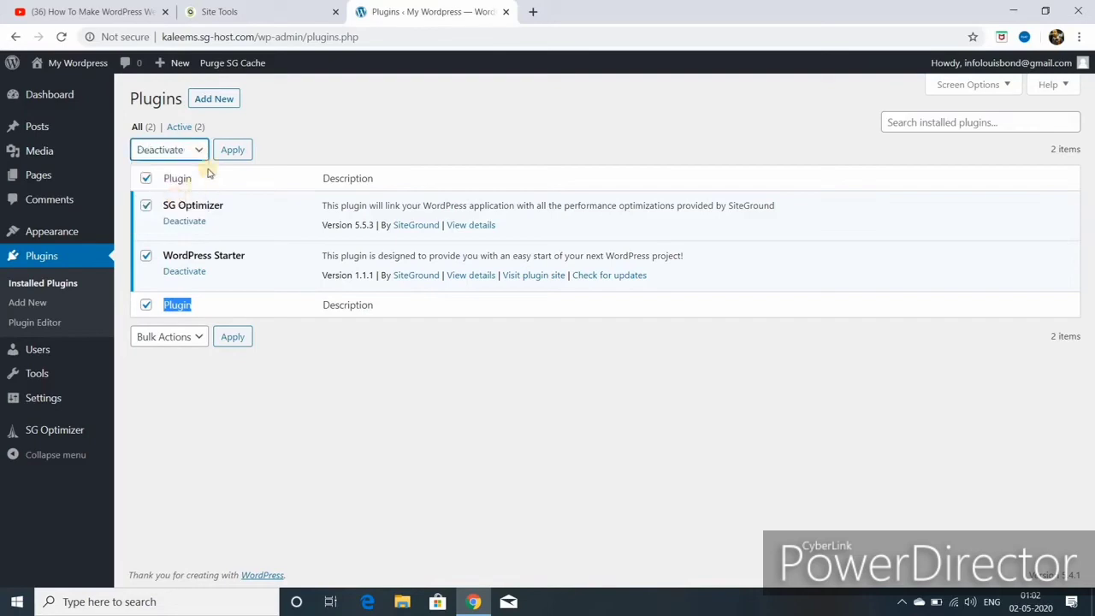
left_click(233, 152)
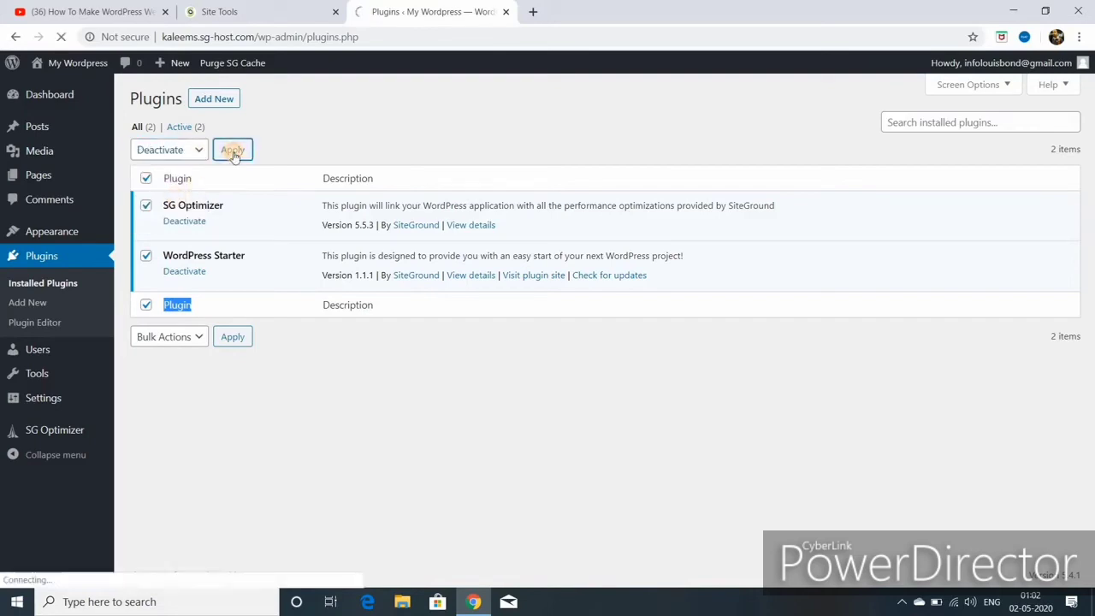
Step: Bulk-delete both deactivated plugins so none remain installed
left_click(146, 222)
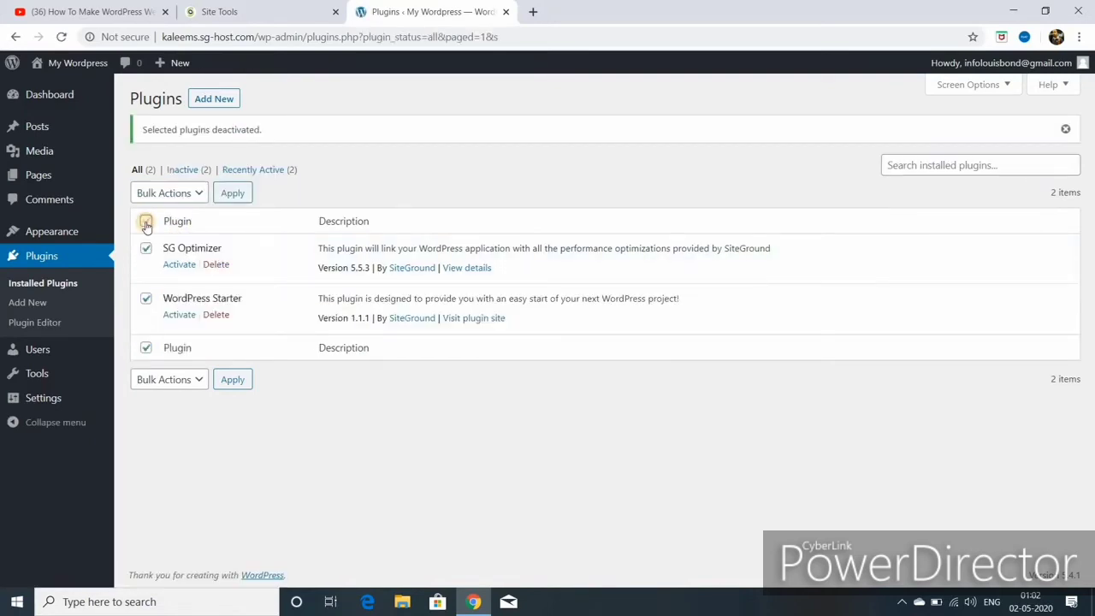
left_click(202, 193)
left_click(160, 266)
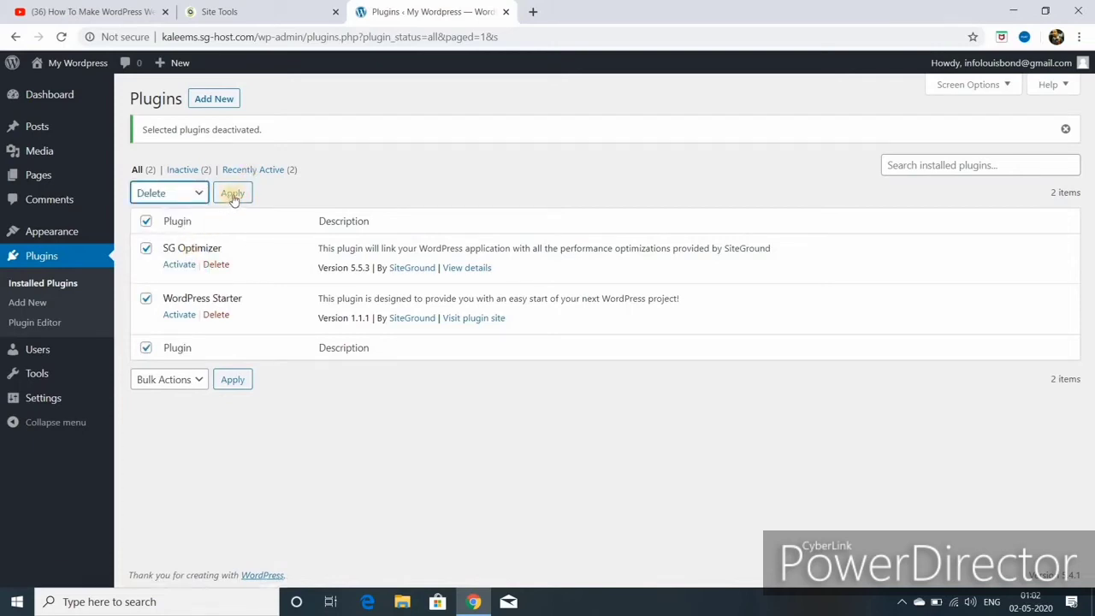
left_click(233, 197)
Step: Trash the Privacy Policy and Sample Page pages, then go to General settings
mouse_move(43, 176)
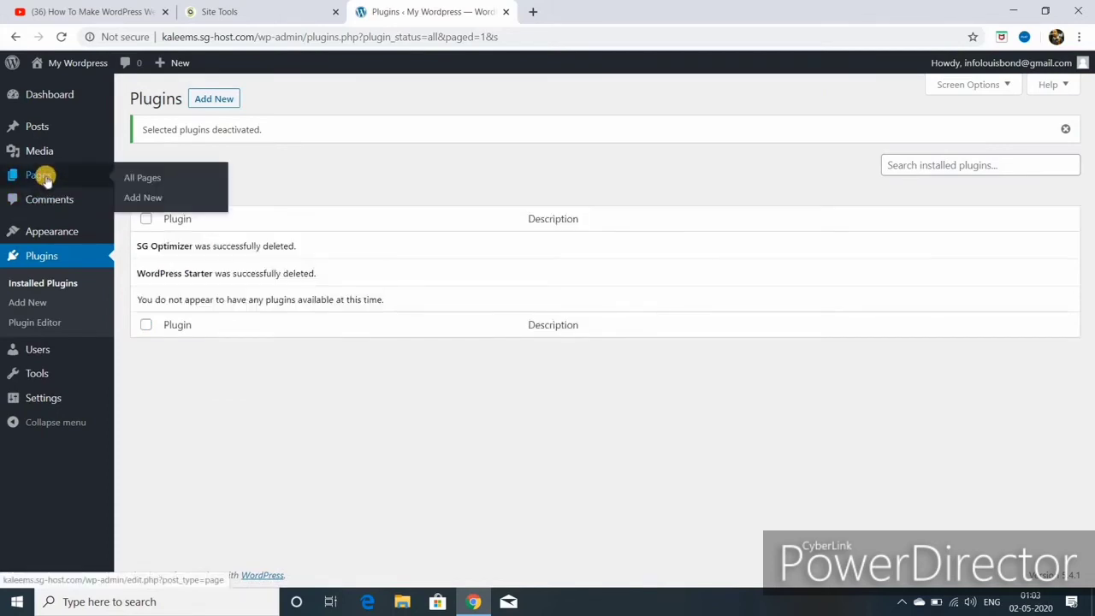
left_click(130, 181)
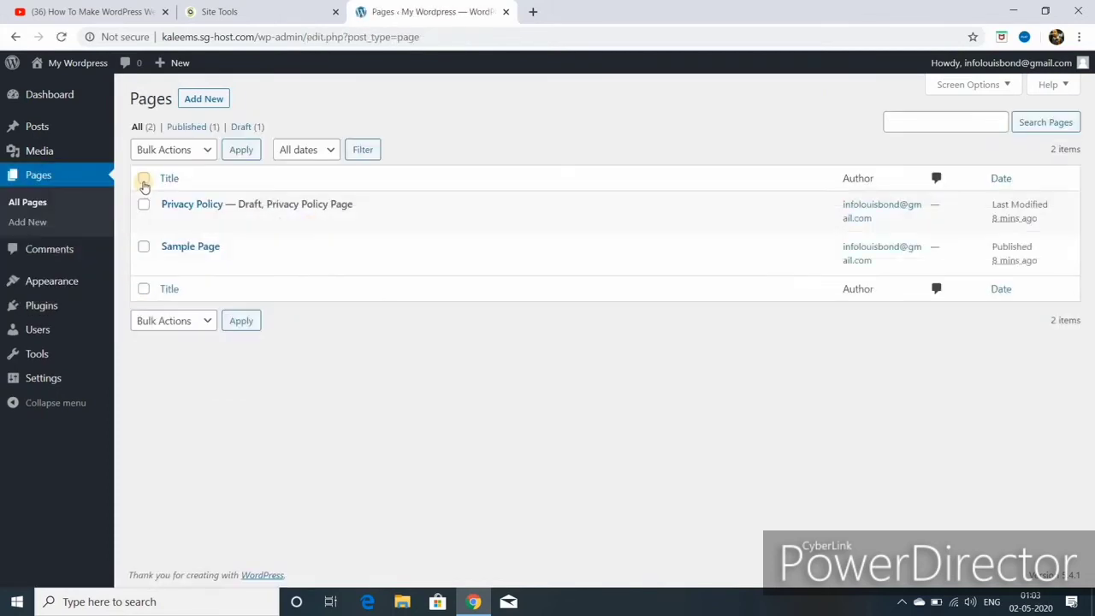
left_click(144, 180)
left_click(207, 149)
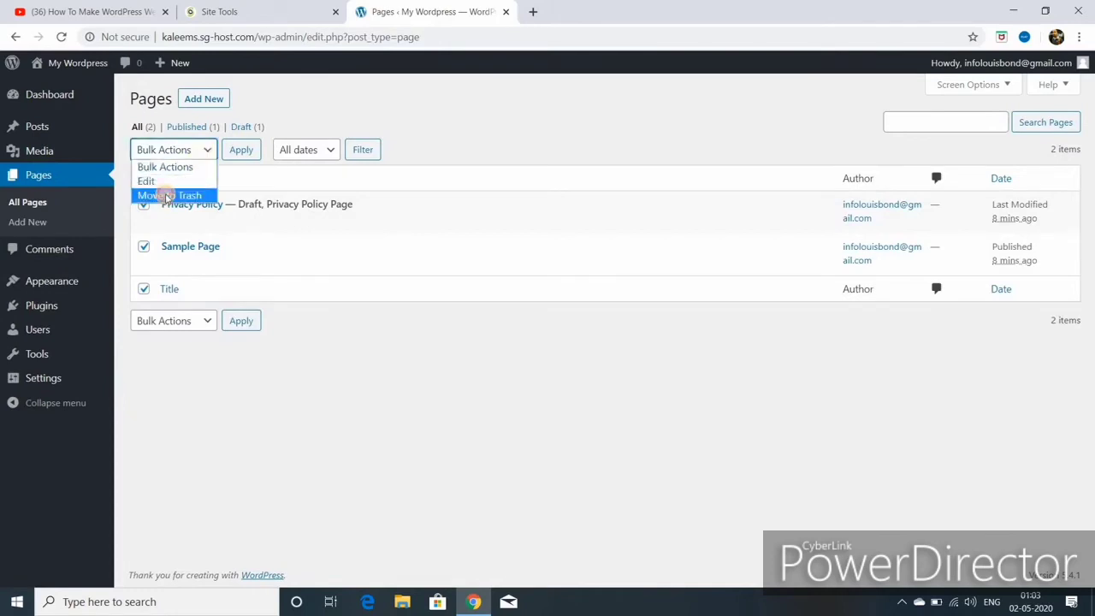
left_click(163, 195)
left_click(242, 152)
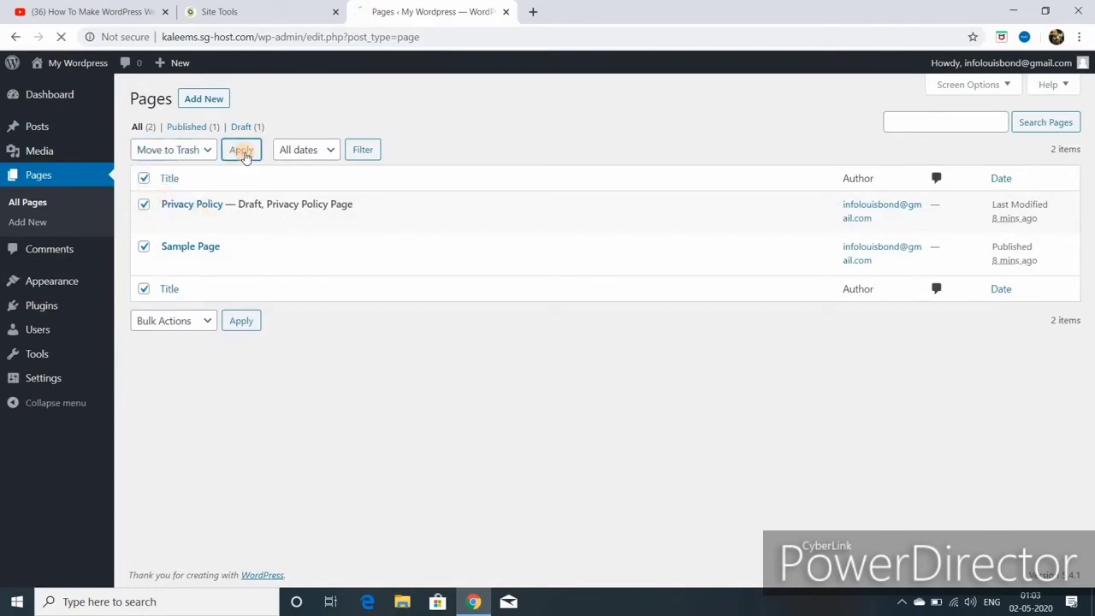
mouse_move(45, 382)
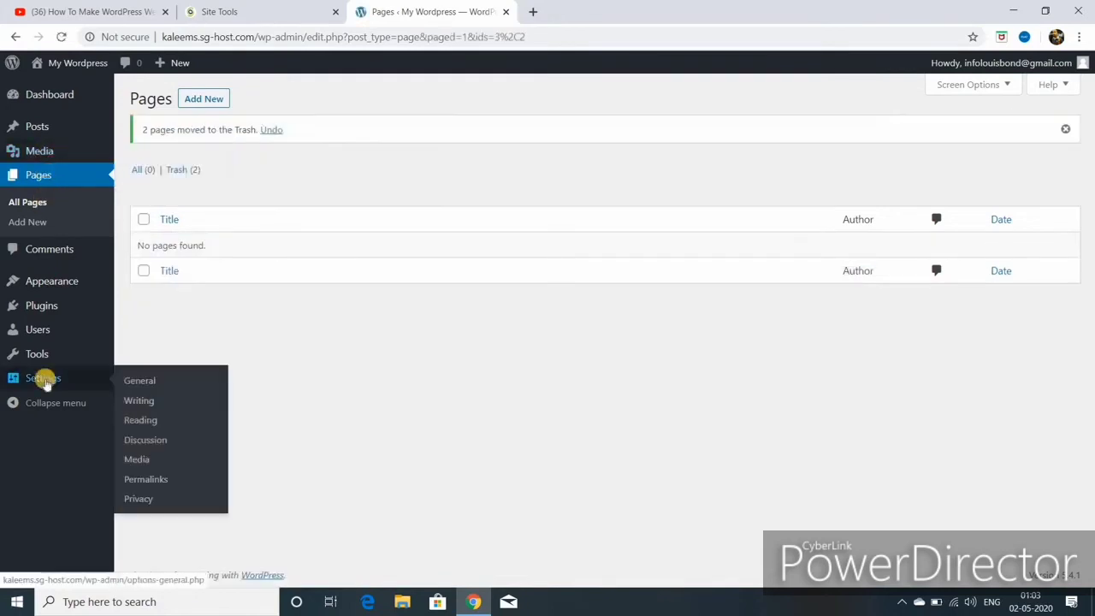
left_click(160, 384)
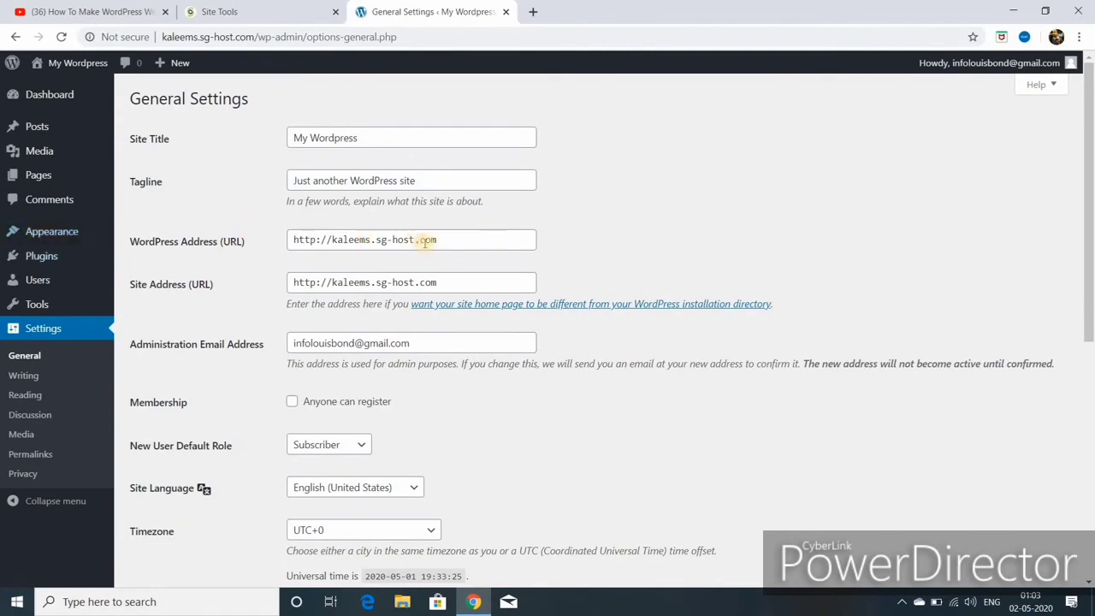
Step: Select the Post name permalink structure and save the changes
left_click(26, 395)
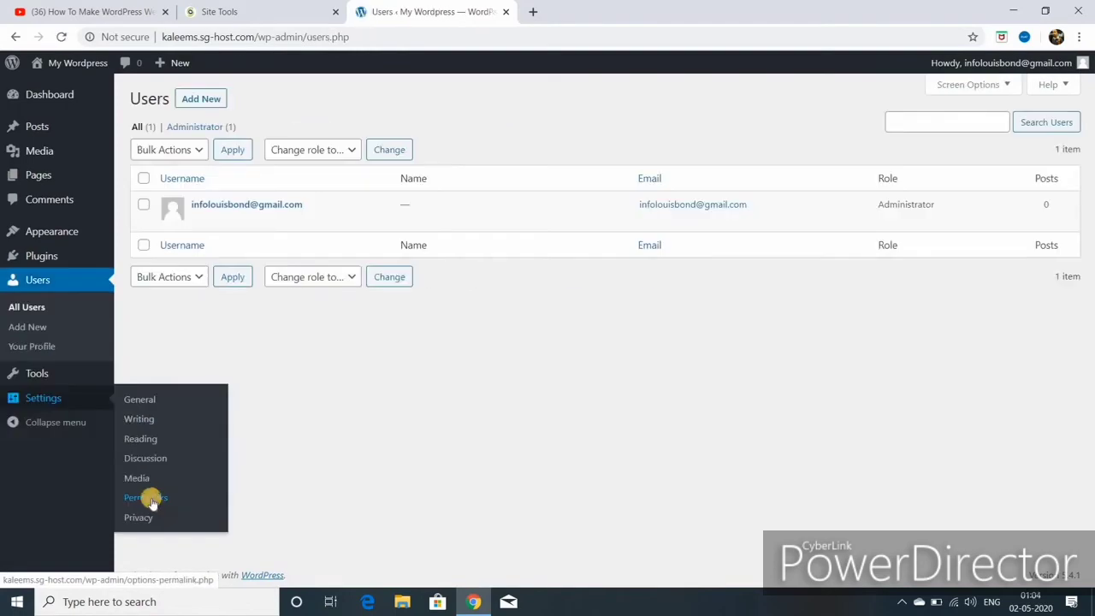
left_click(149, 499)
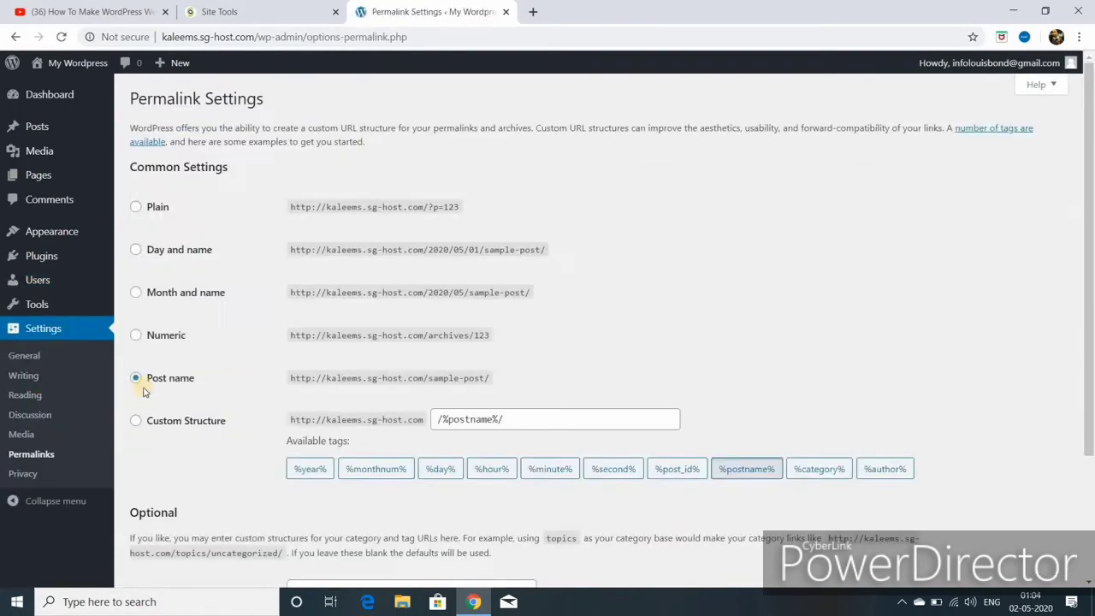
left_click(135, 382)
scroll(142, 354, "down", 2)
left_click(165, 516)
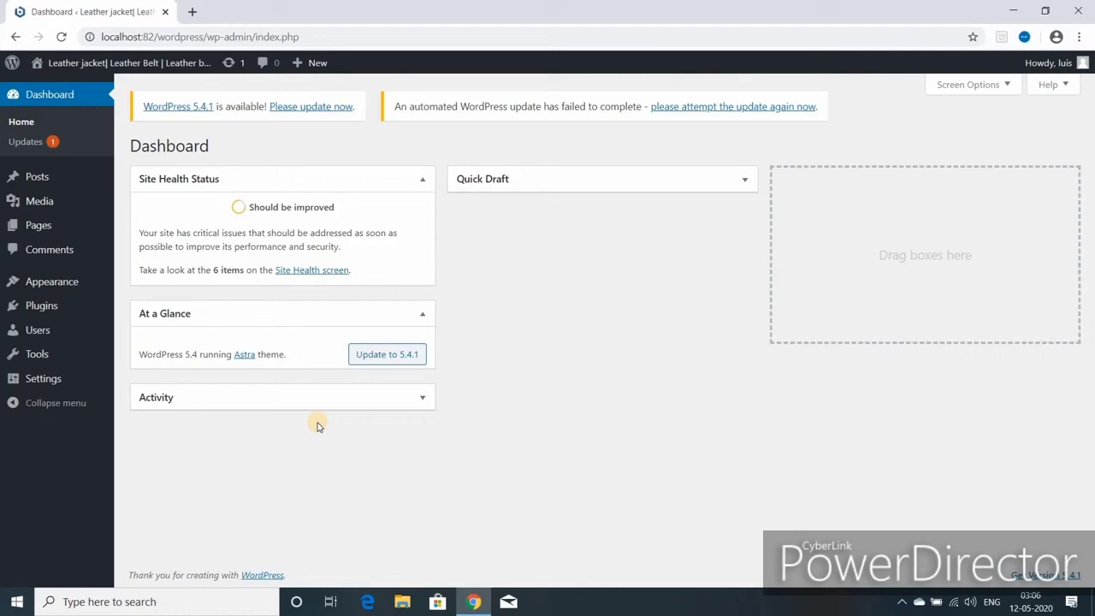
Step: Search the Add Themes directory for 'astra', then go to Astra Options
mouse_move(63, 285)
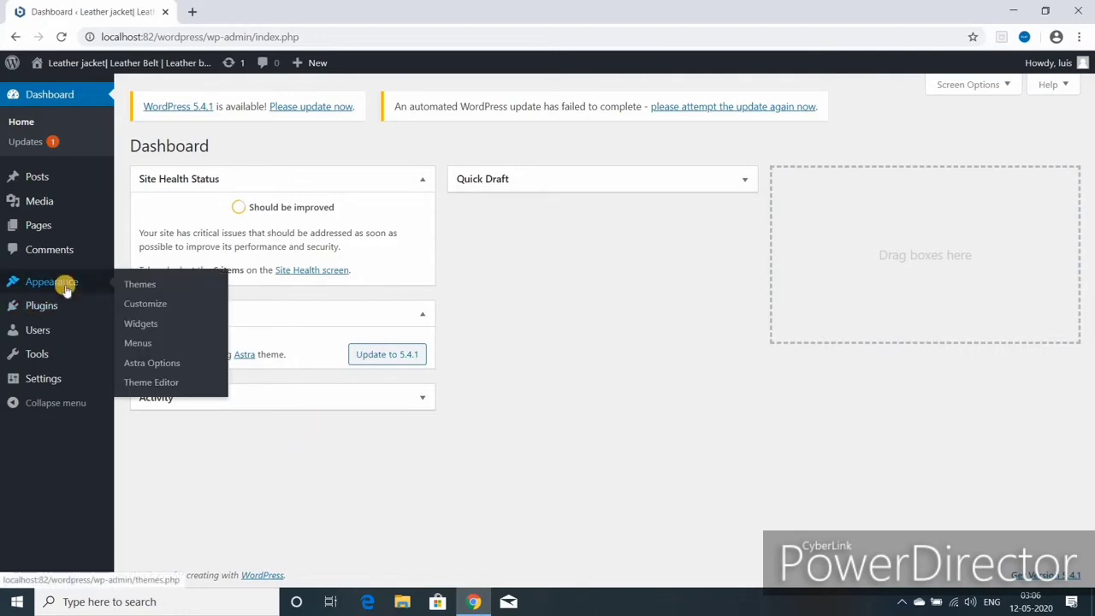
left_click(138, 289)
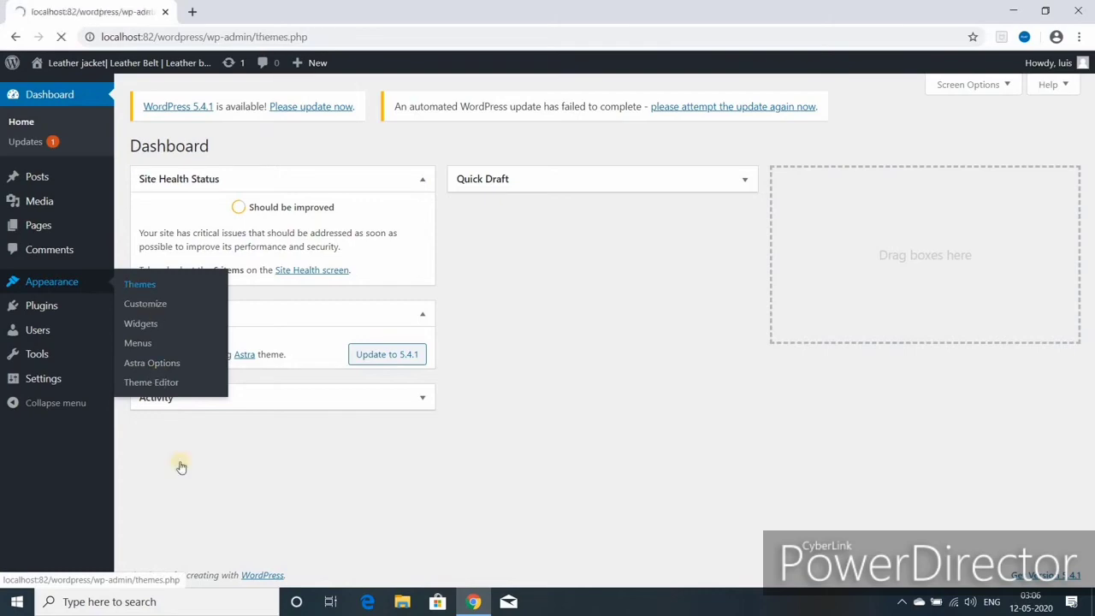
left_click(259, 144)
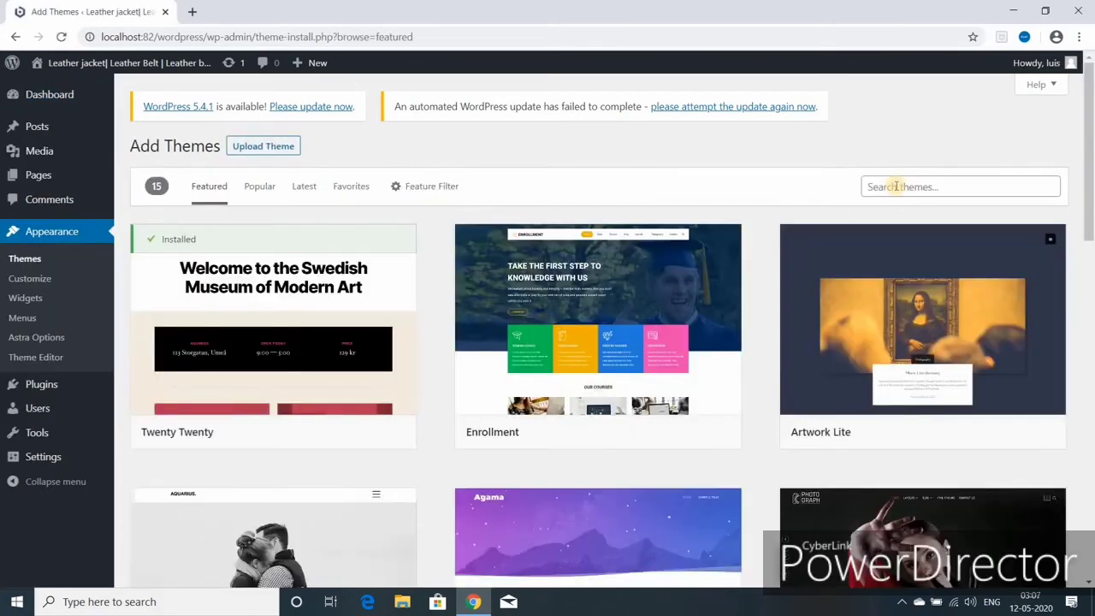
left_click(895, 185)
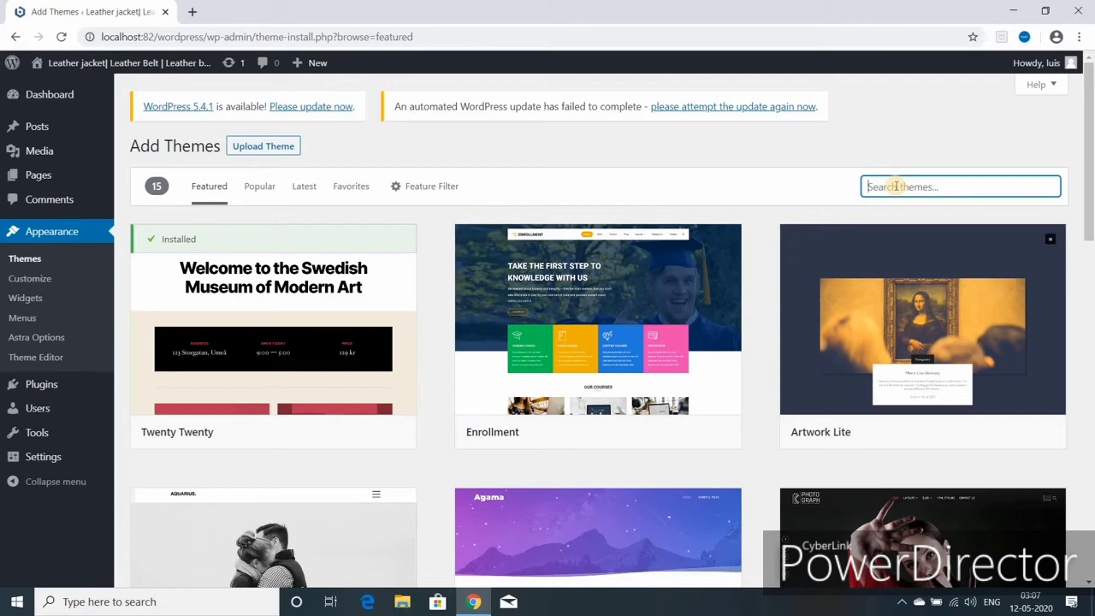
type("astra")
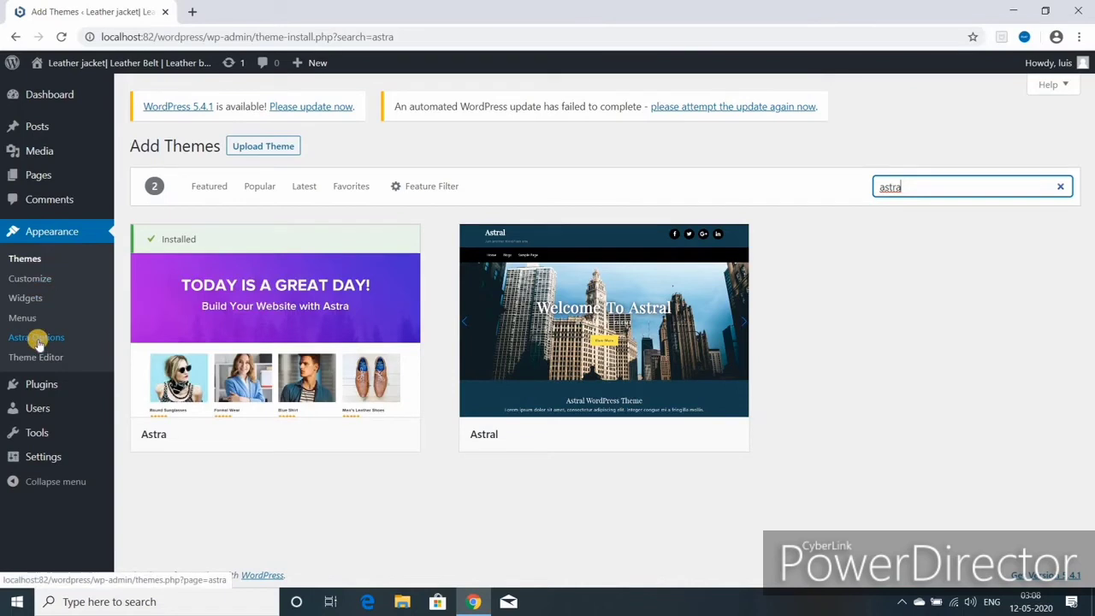
left_click(38, 338)
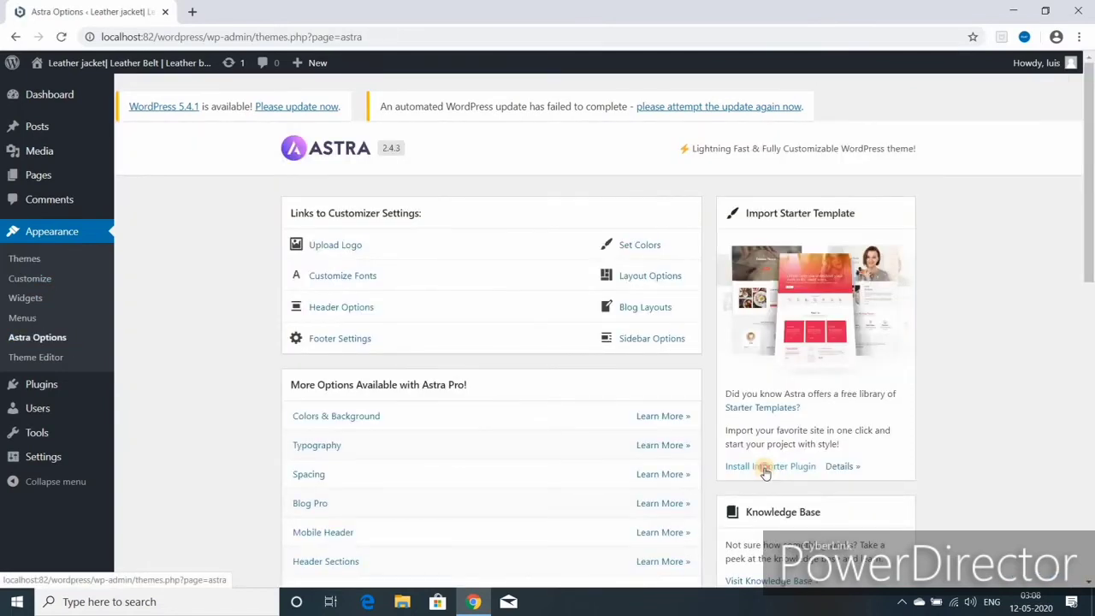
Step: Install the Starter Templates importer, filter to Free templates, and open the Makeup Artist design
left_click(765, 469)
left_click(407, 101)
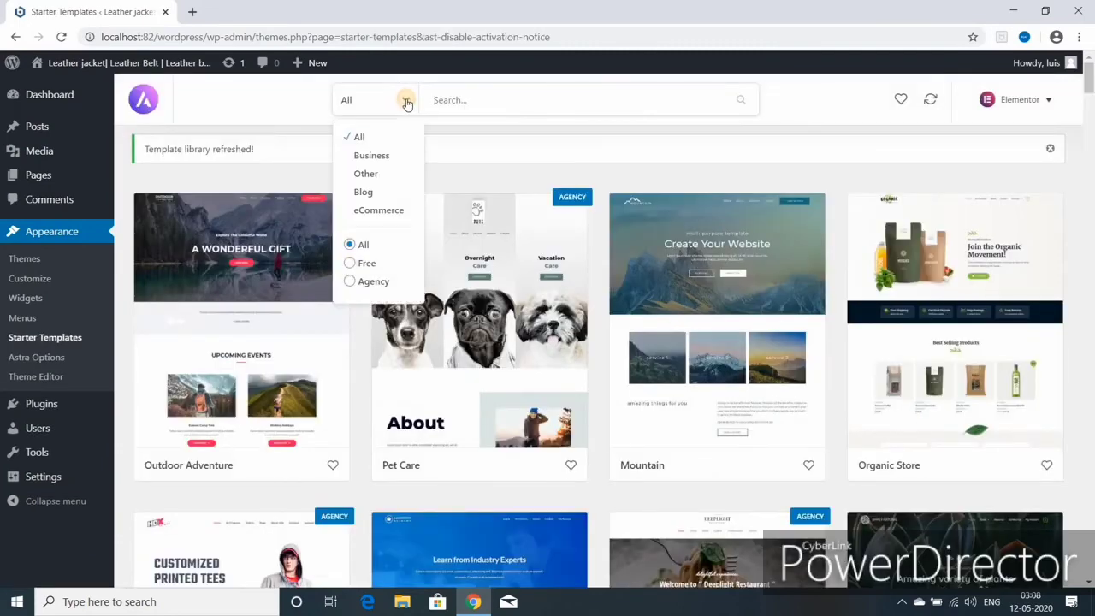
left_click(346, 263)
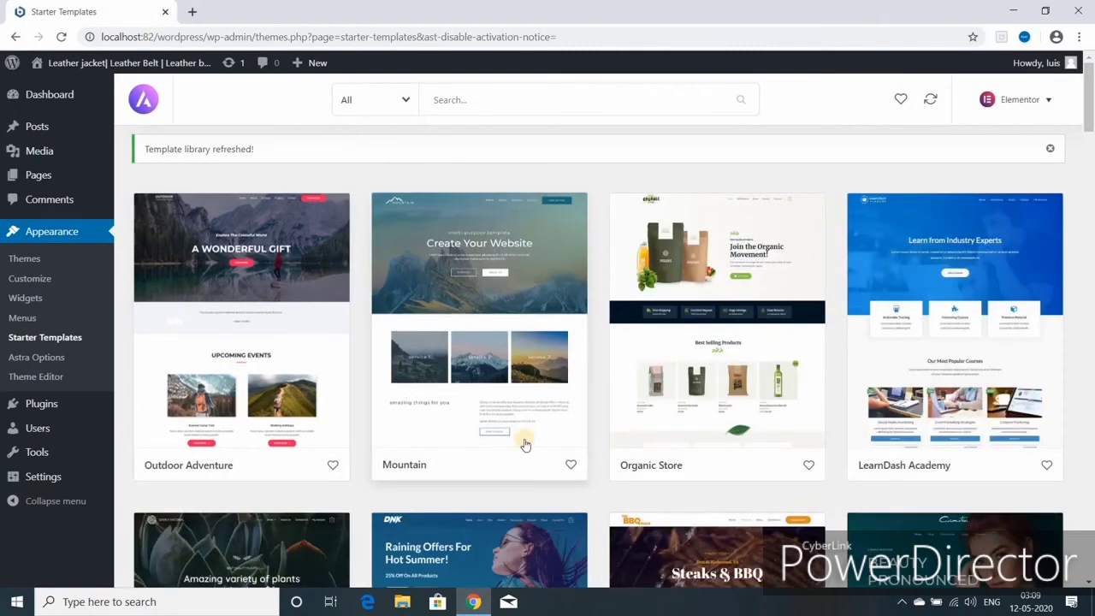
scroll(525, 444, "down", 1)
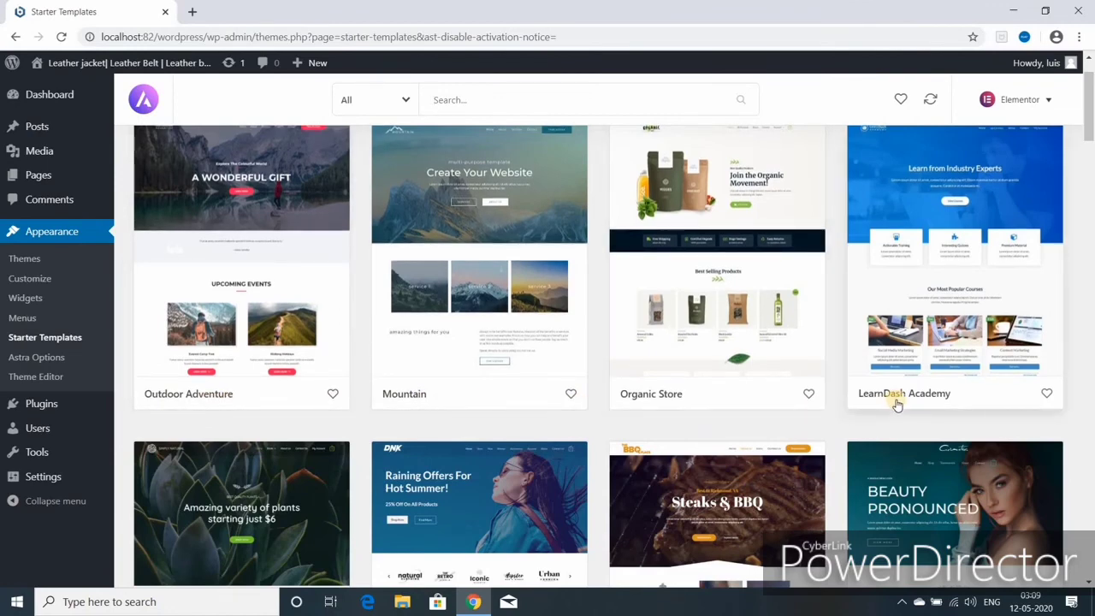
scroll(896, 405, "down", 5)
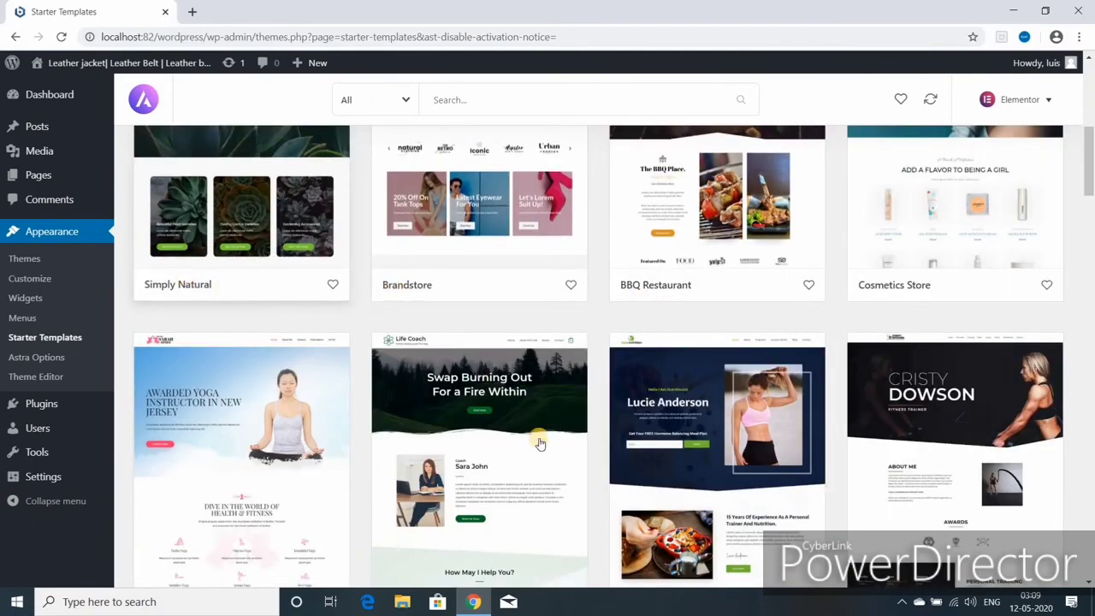
scroll(513, 402, "down", 3)
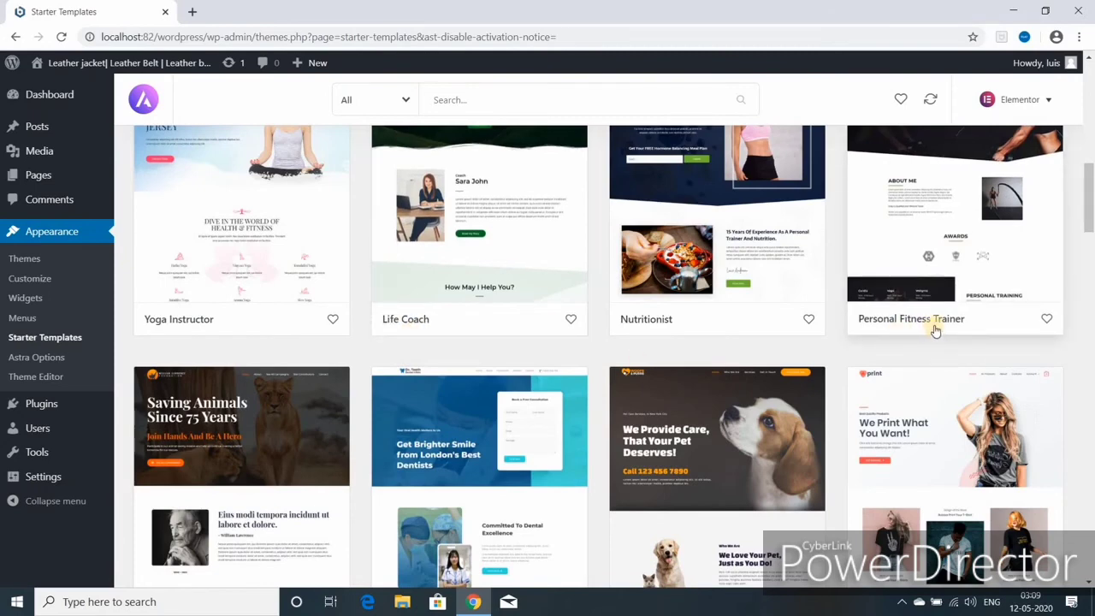
scroll(936, 327, "down", 3)
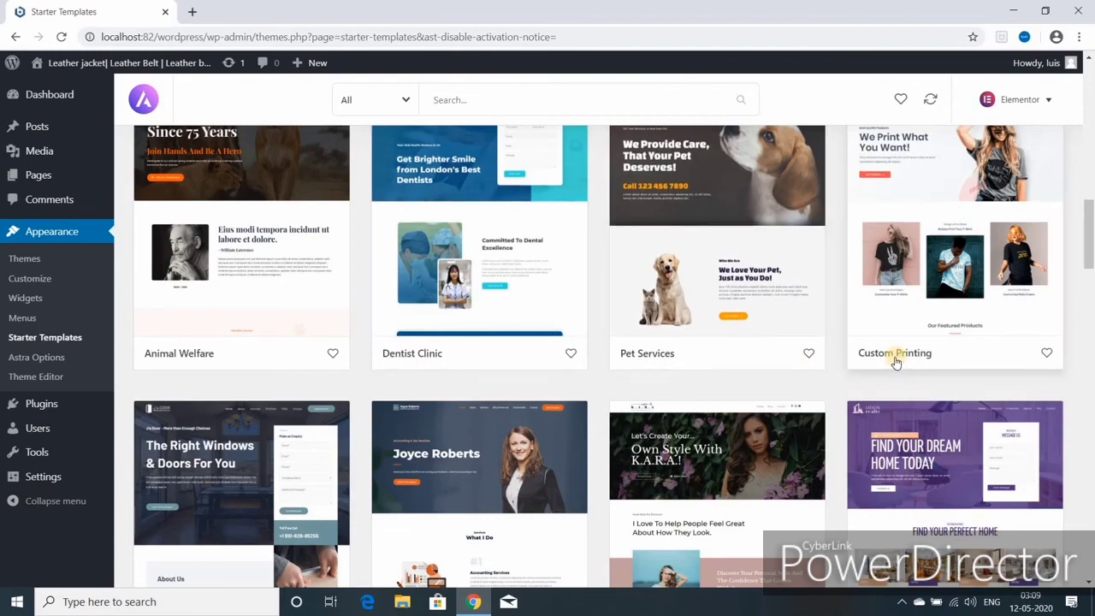
scroll(523, 419, "down", 10)
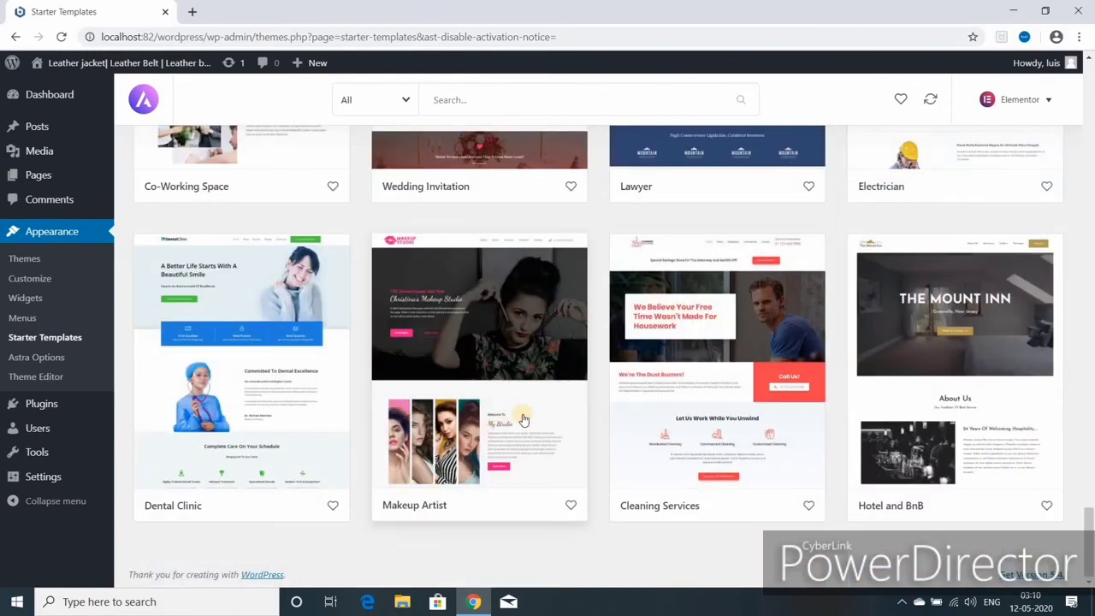
left_click(523, 419)
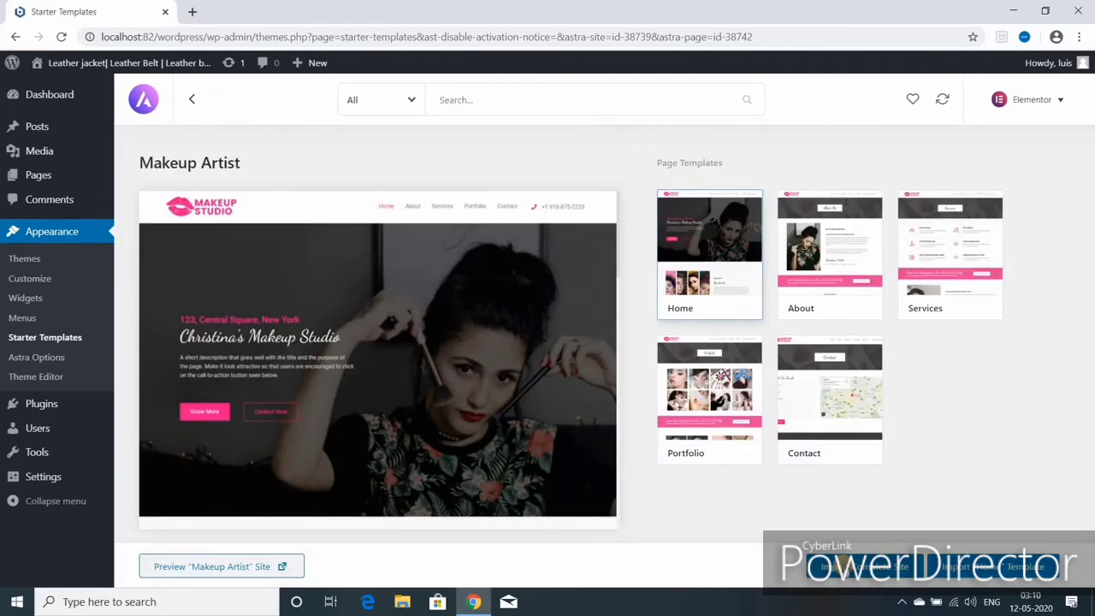
Step: Import the complete Makeup Artist site using the default import options
left_click(855, 567)
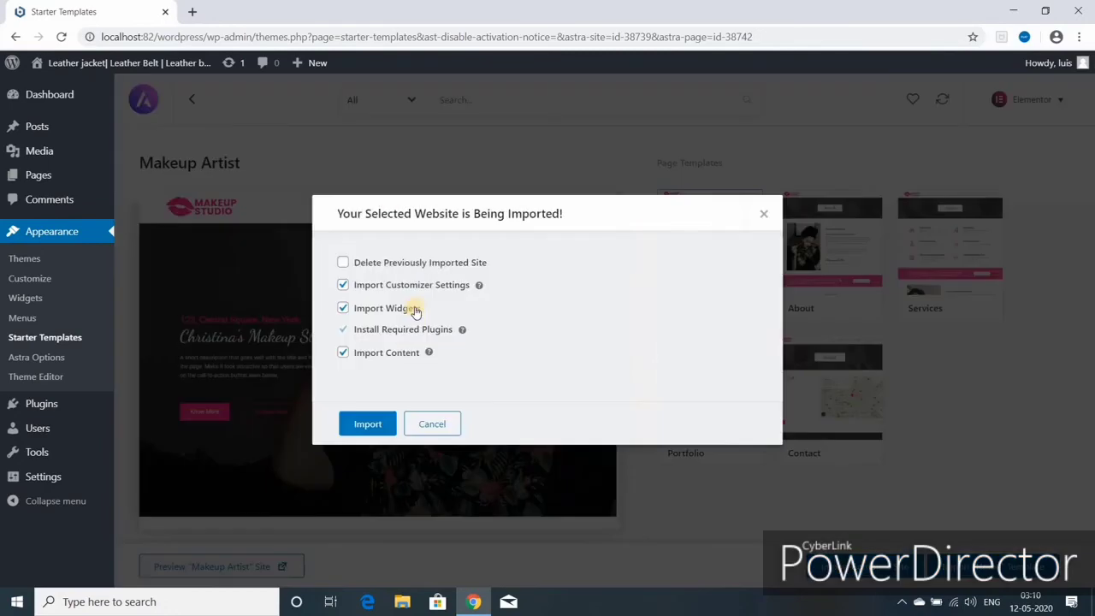
left_click(368, 424)
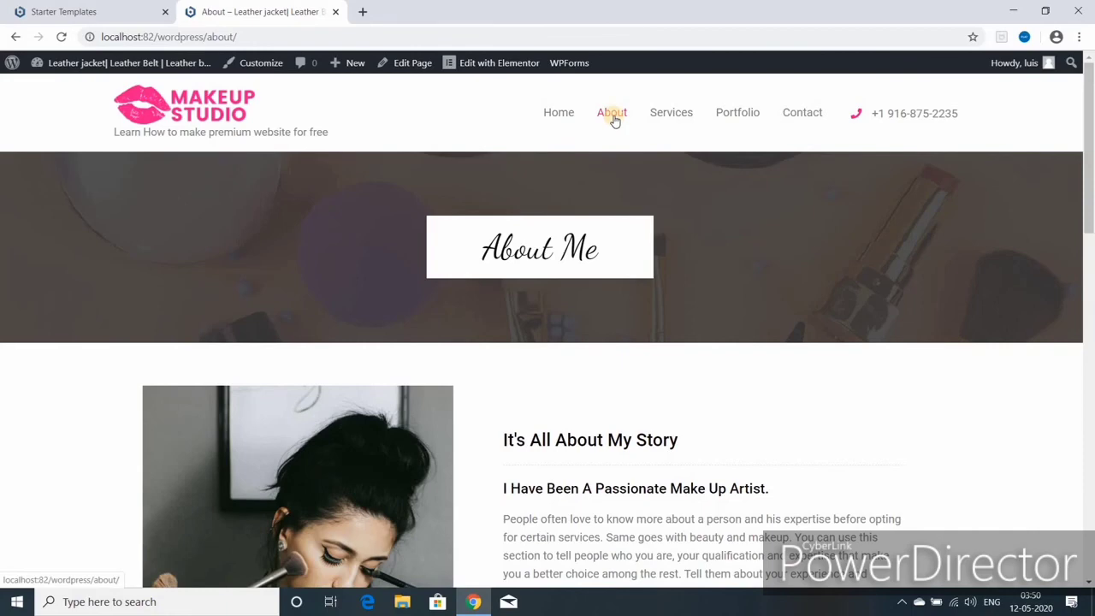
Step: Launch Elementor for the About page and open a new browser tab
left_click(493, 65)
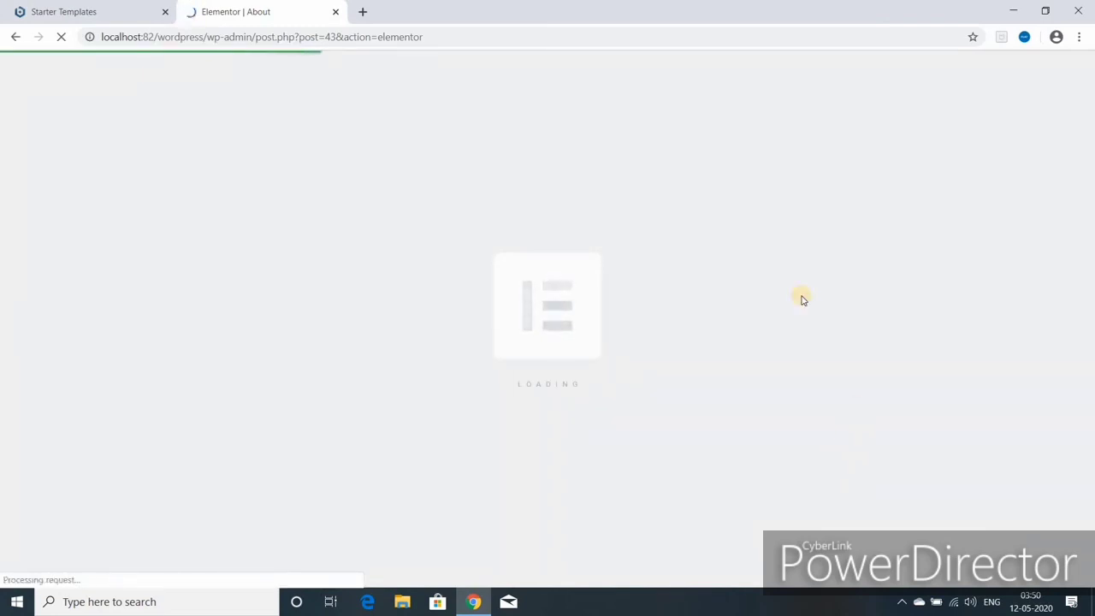
key("ctrl+t")
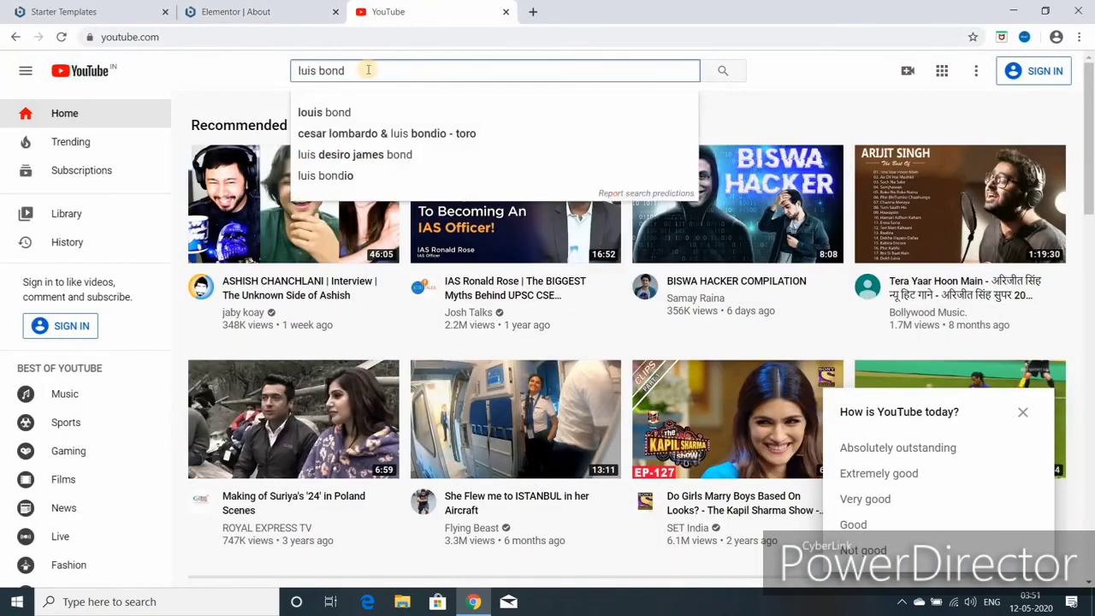
Step: Search YouTube for the tutorial author's channel, then close the YouTube tab
key("Return")
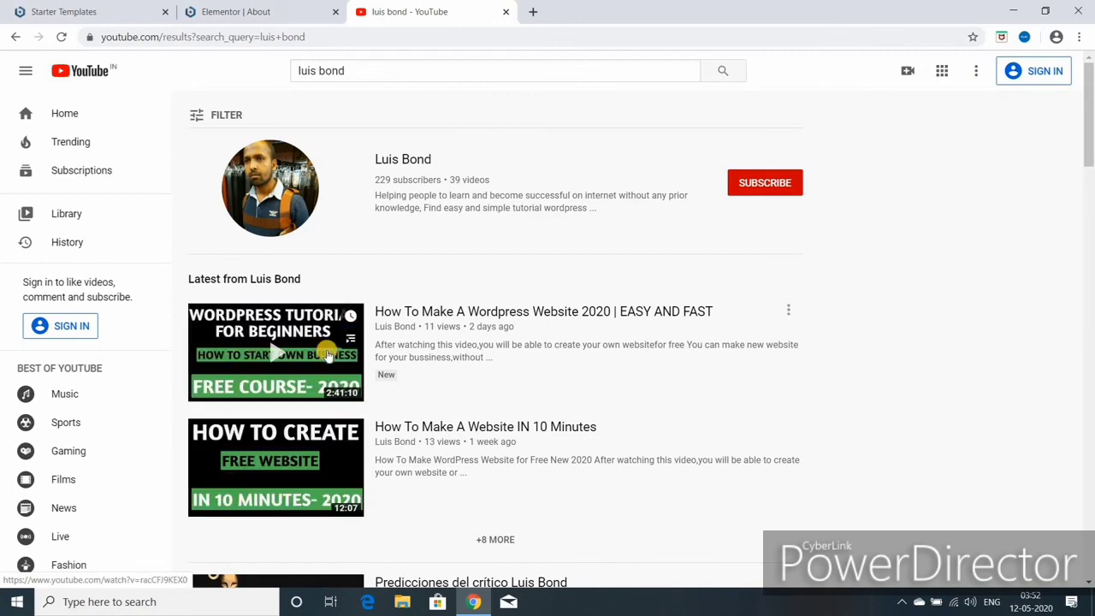
left_click(506, 12)
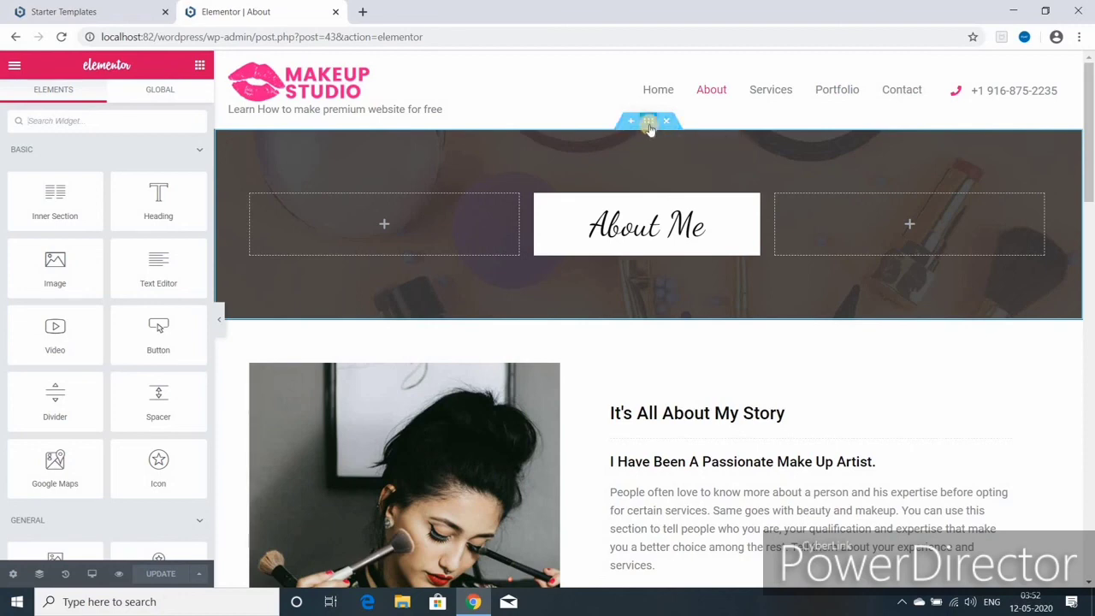
Step: Erase the About Me banner heading's title text and update the About page
left_click(648, 123)
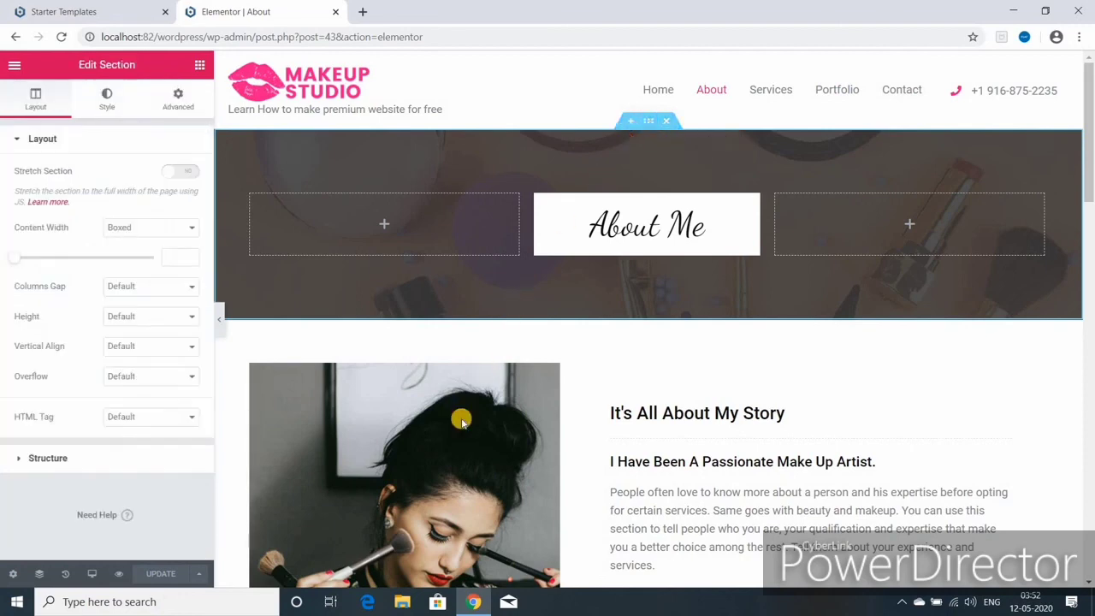
left_click(751, 205)
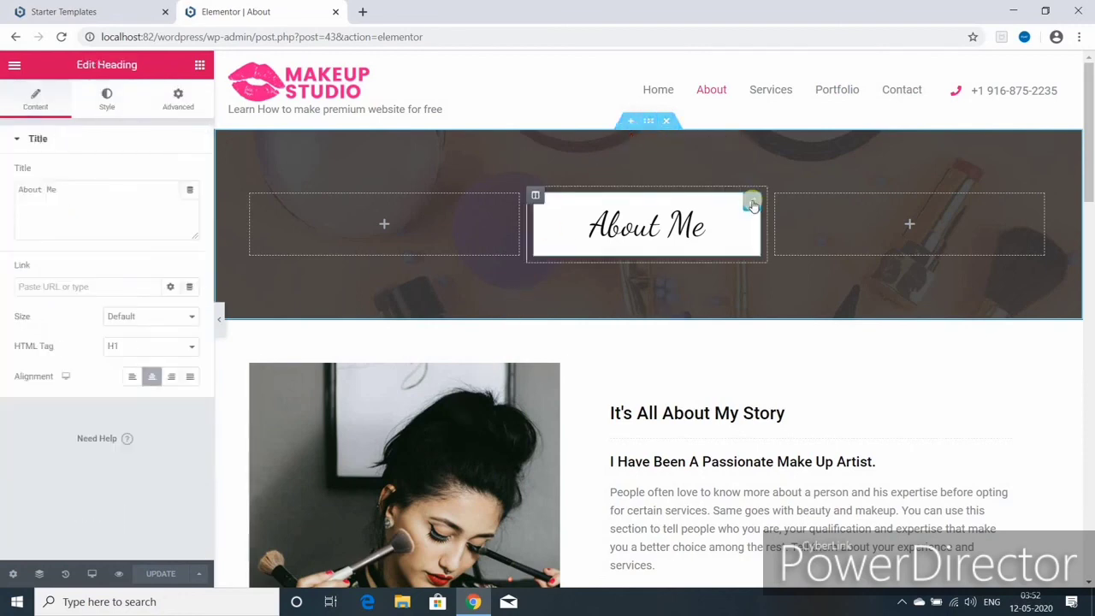
left_click(62, 190)
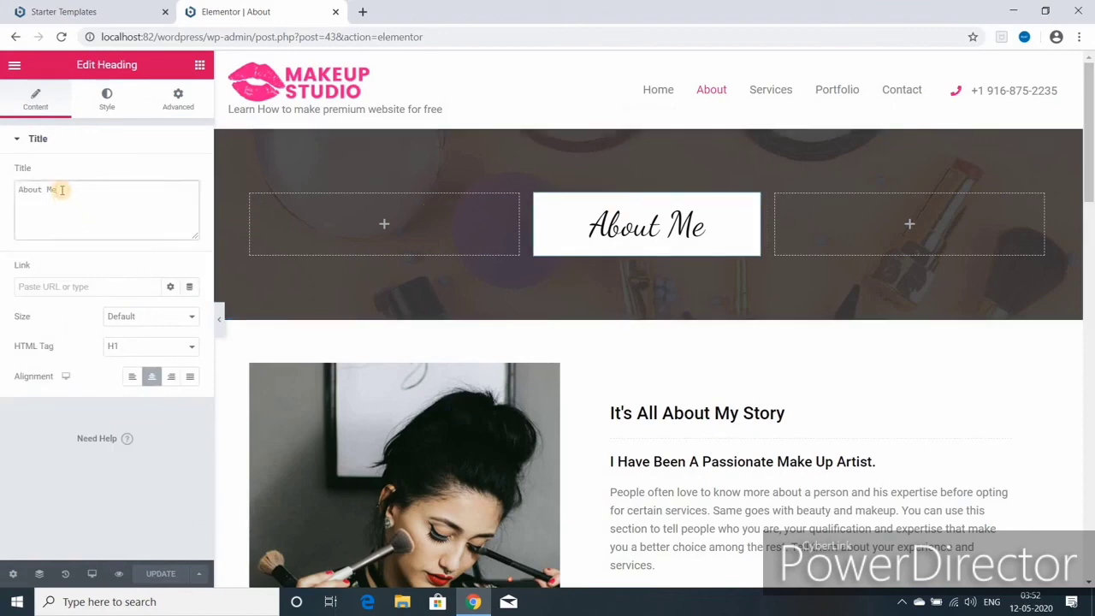
key("BackSpace")
key("BackSpace")
key("BackSpace")
key("BackSpace")
key("BackSpace")
key("BackSpace")
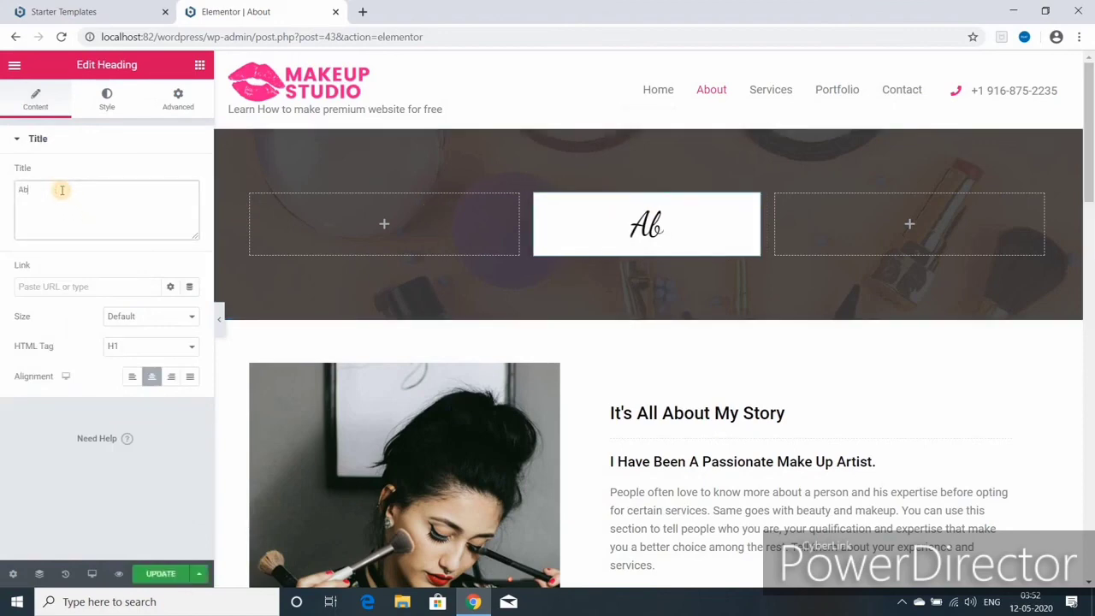
key("BackSpace")
key("BackSpace")
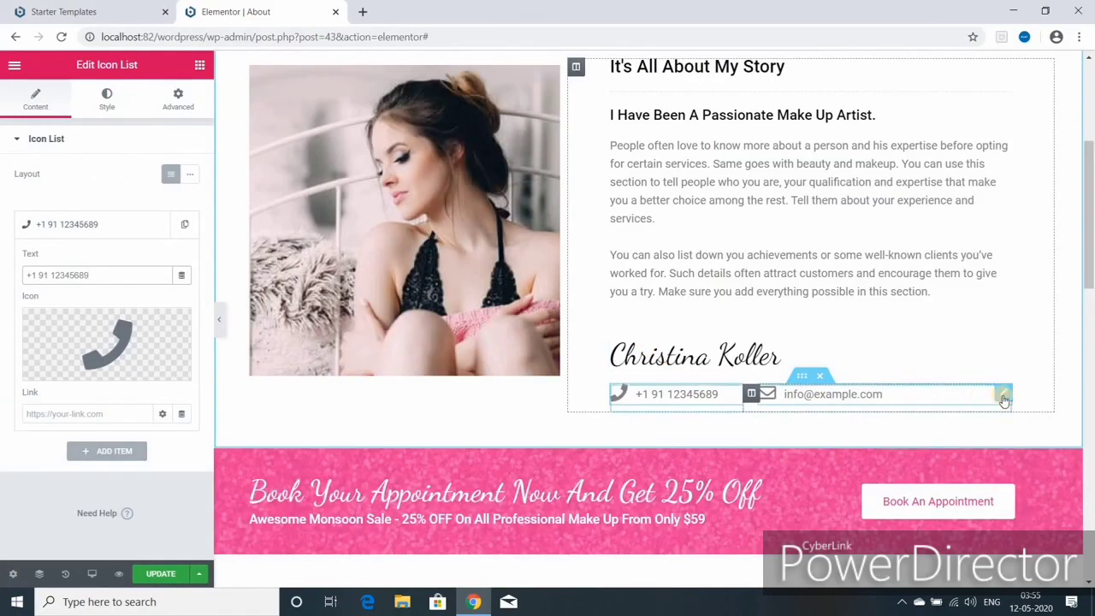
left_click(1002, 397)
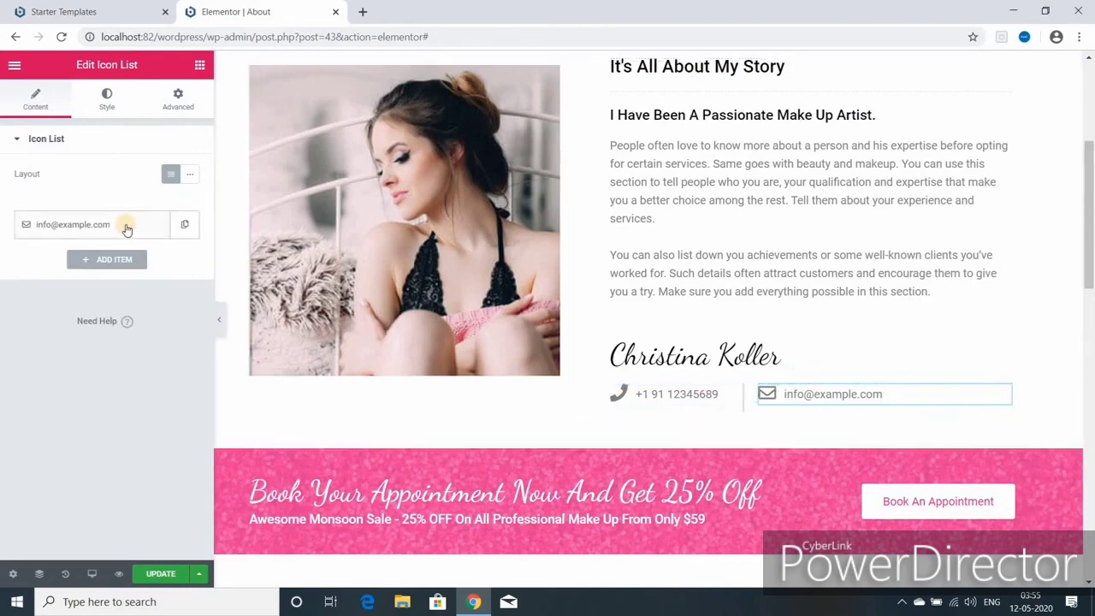
left_click(161, 575)
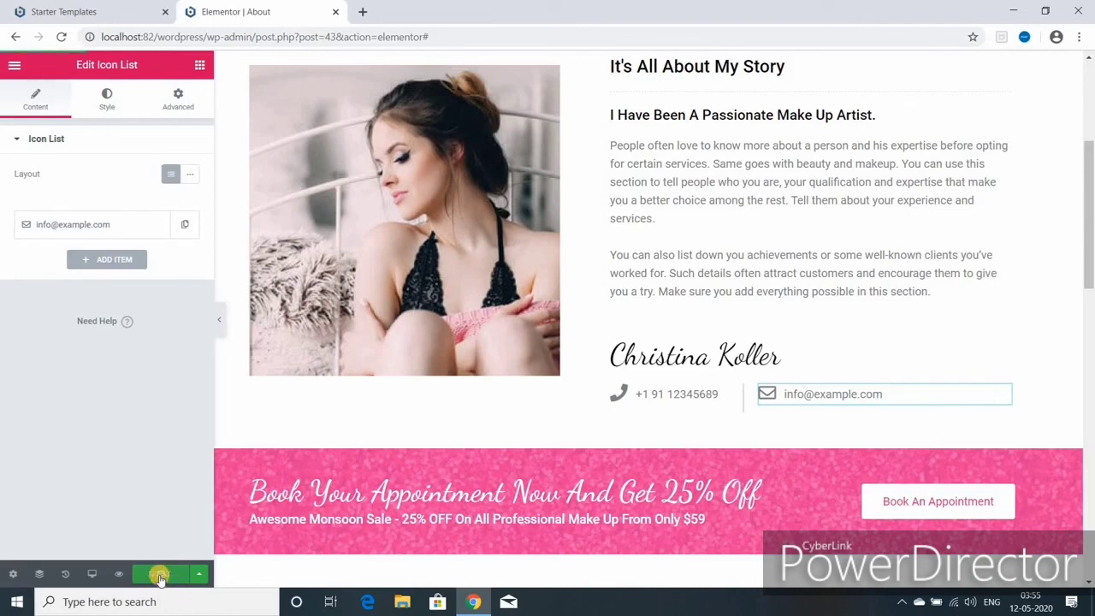
scroll(756, 439, "down", 5)
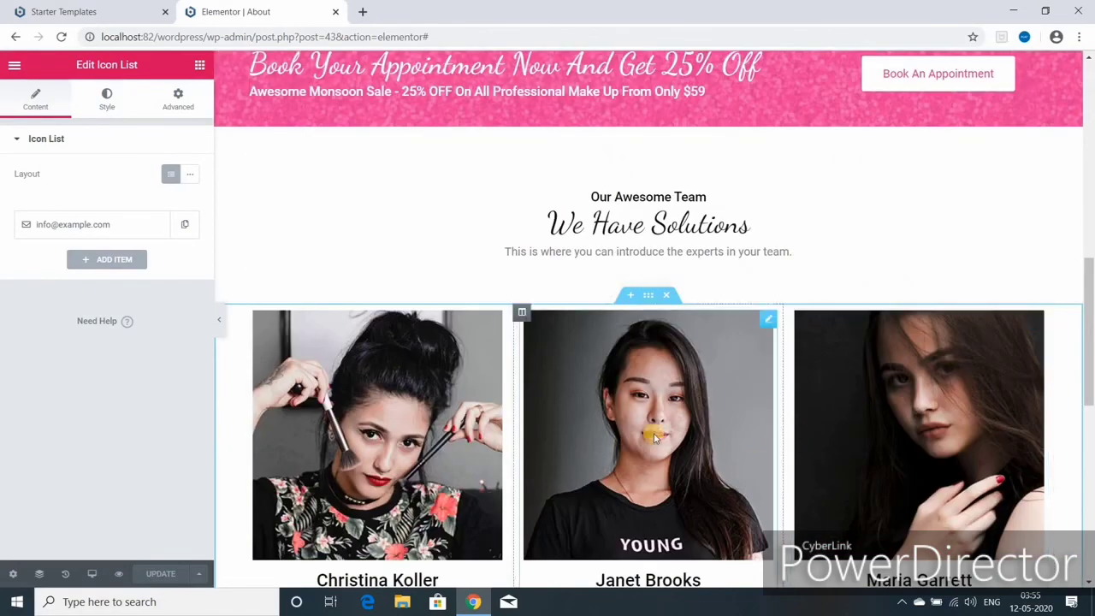
scroll(653, 437, "down", 3)
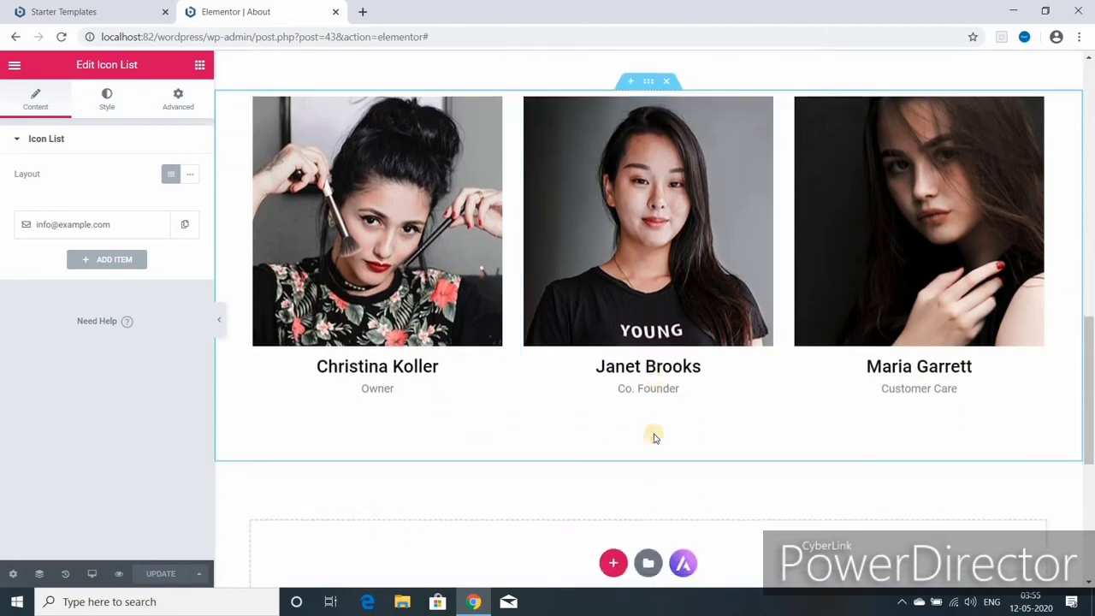